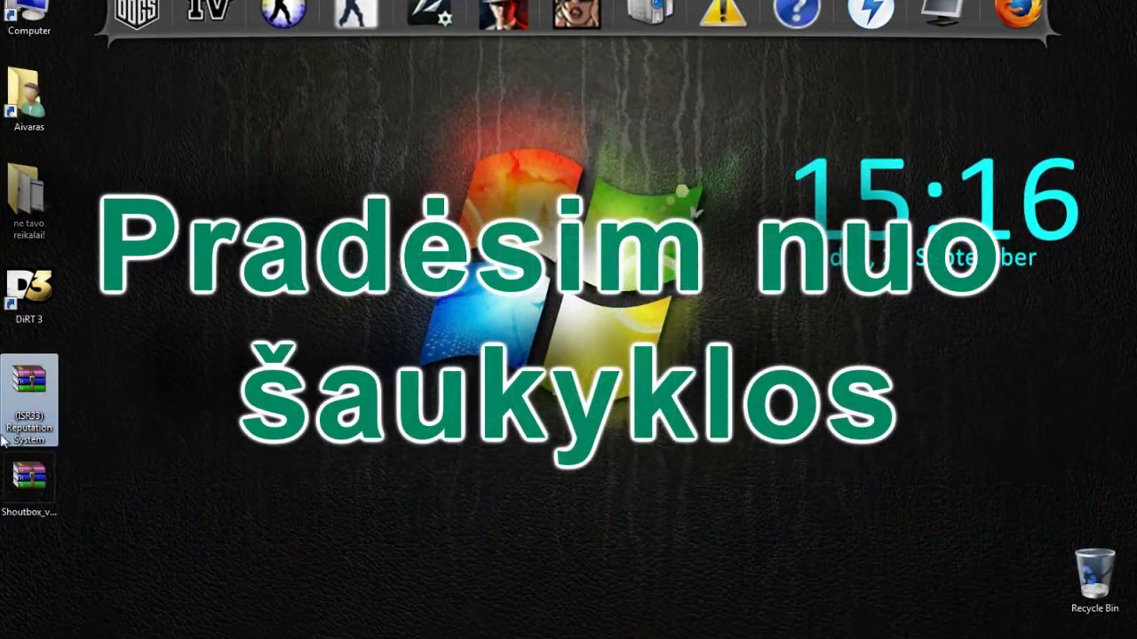
# Inspect the Reputation System archive's RepSystem folder and the Shoutbox archive's upload folder.
pyautogui.doubleClick(30, 391)
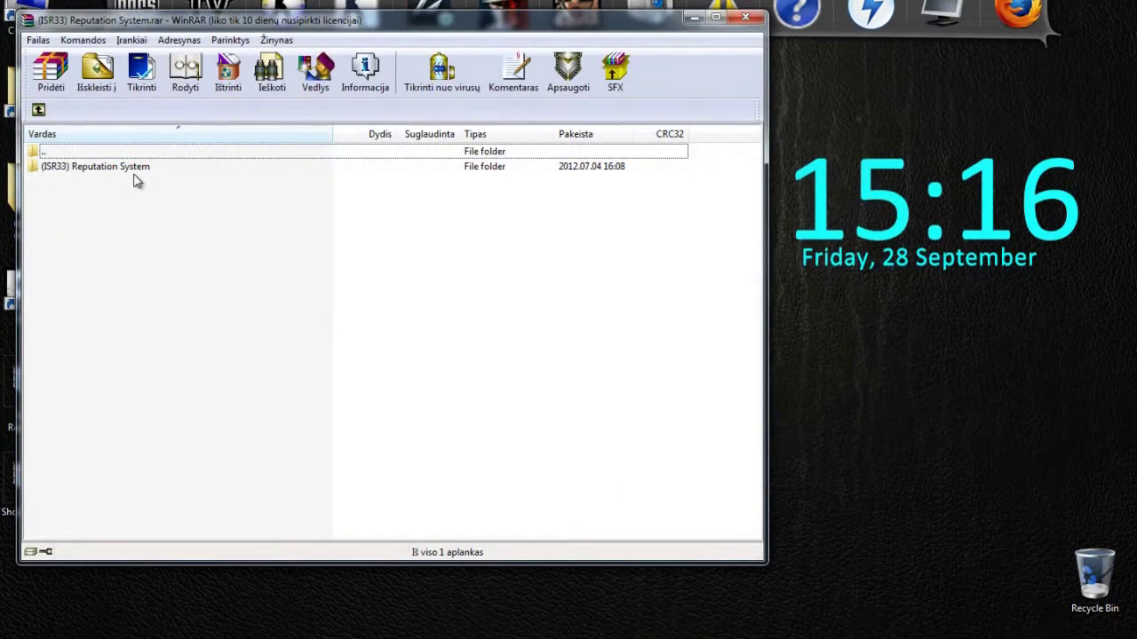
pyautogui.doubleClick(133, 170)
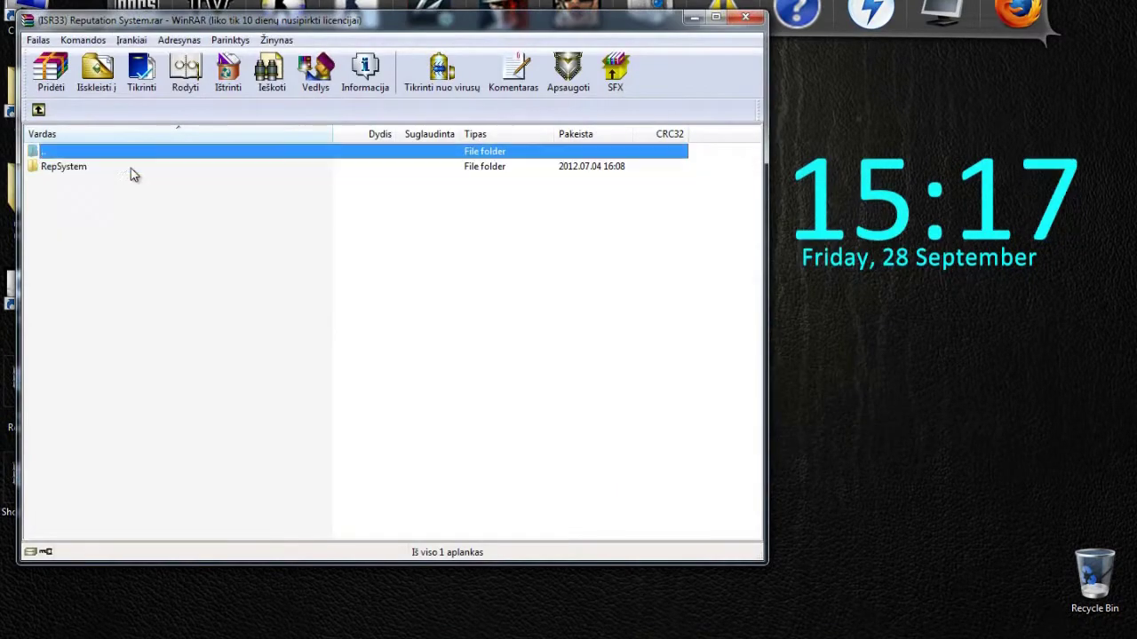
pyautogui.doubleClick(51, 169)
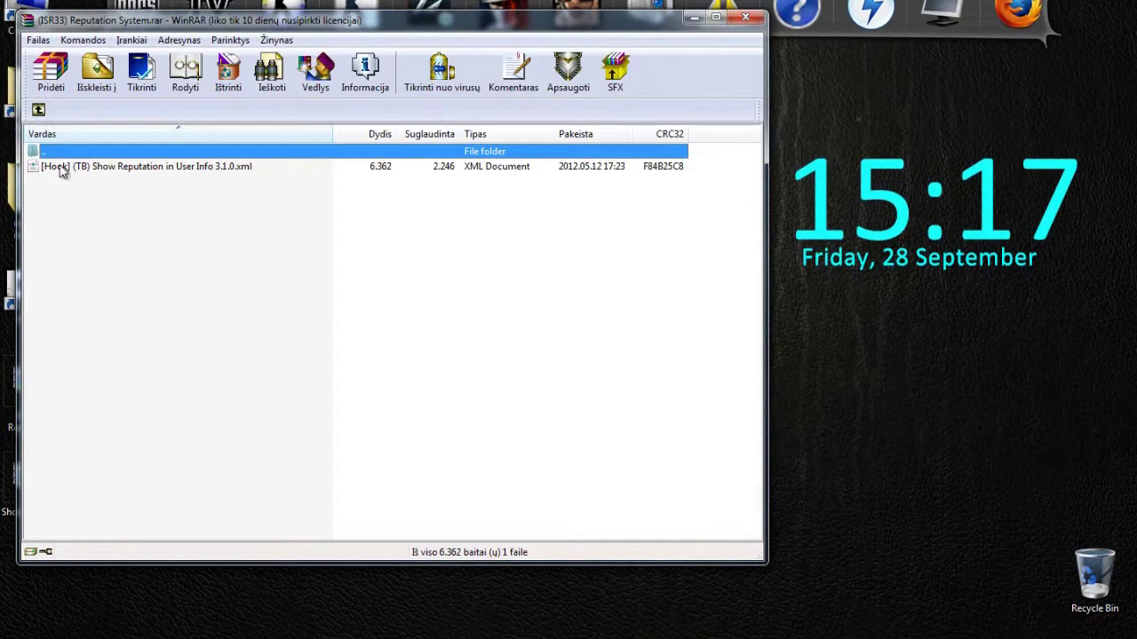
pyautogui.click(745, 16)
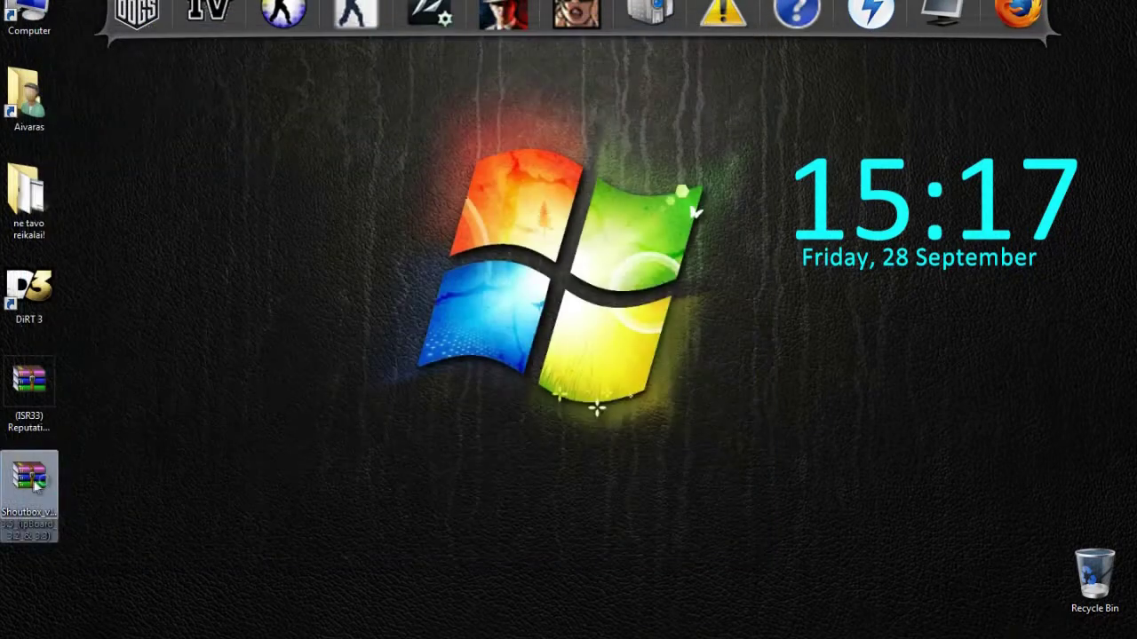
pyautogui.doubleClick(35, 484)
pyautogui.doubleClick(44, 169)
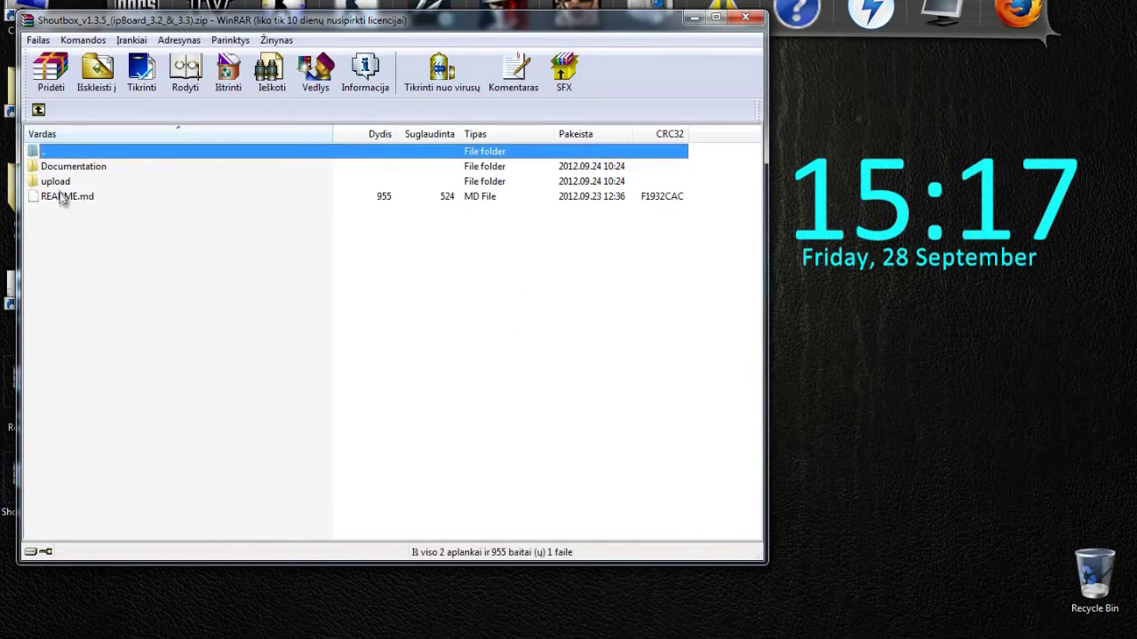
pyautogui.doubleClick(58, 182)
pyautogui.click(745, 16)
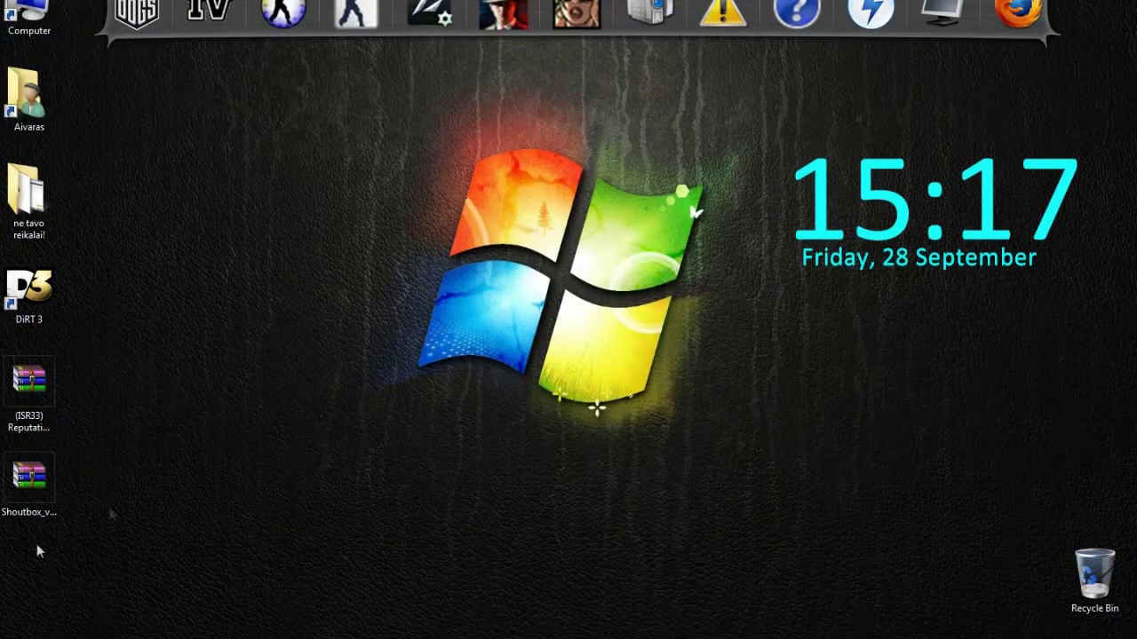
# Launch FileZilla, reconnect, and open domains > pamoka.webshelp.eu > public_html on the server.
pyautogui.press('super')
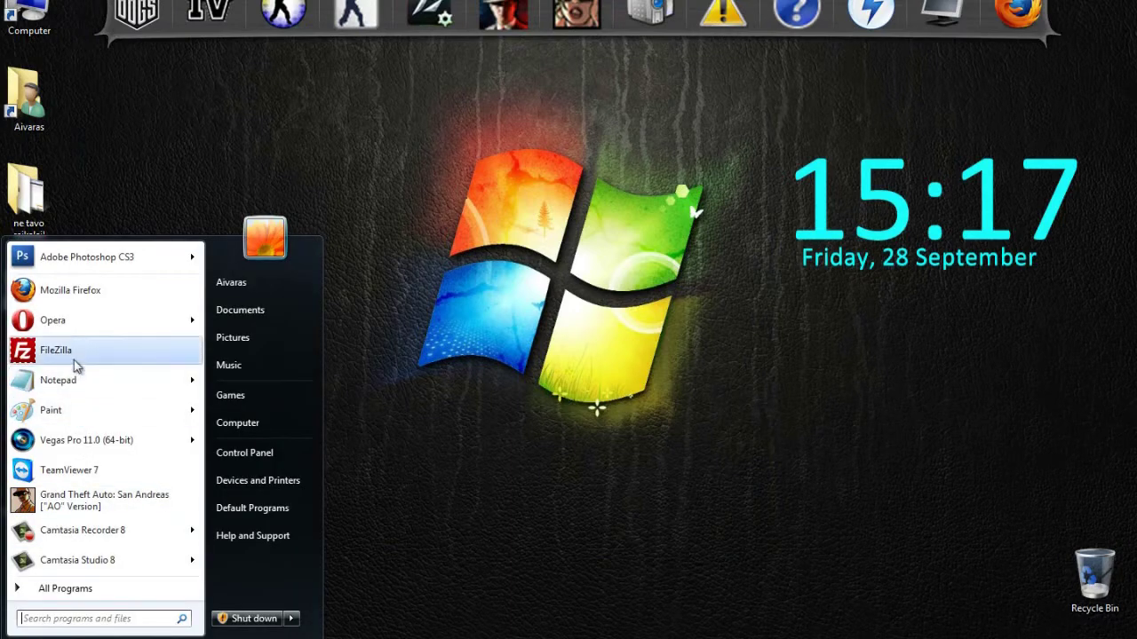
pyautogui.click(74, 355)
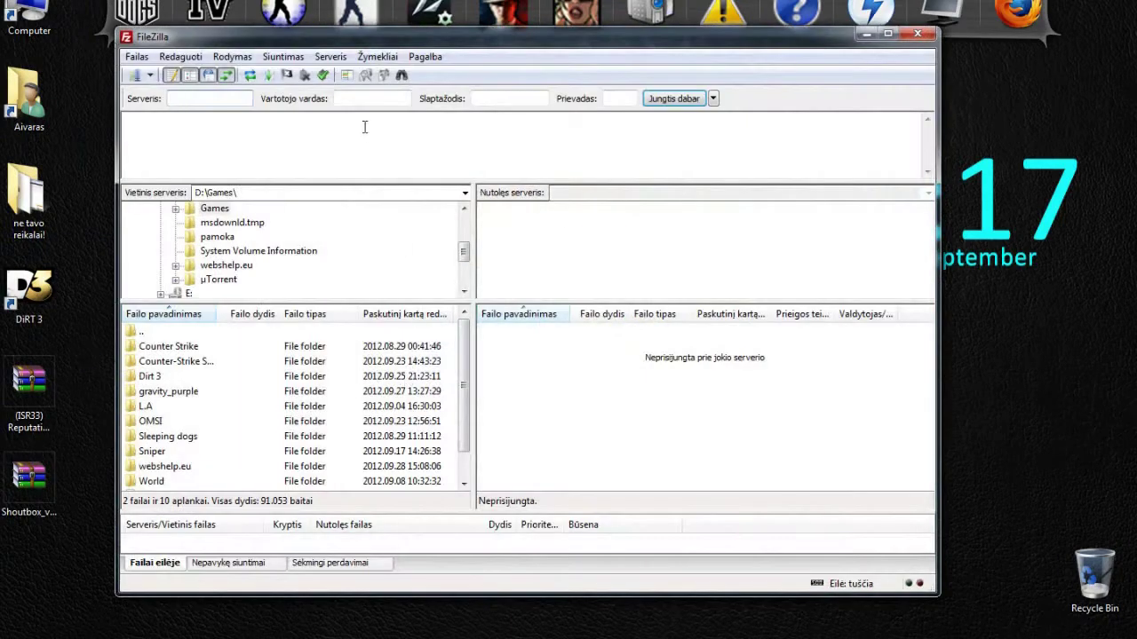
pyautogui.click(325, 78)
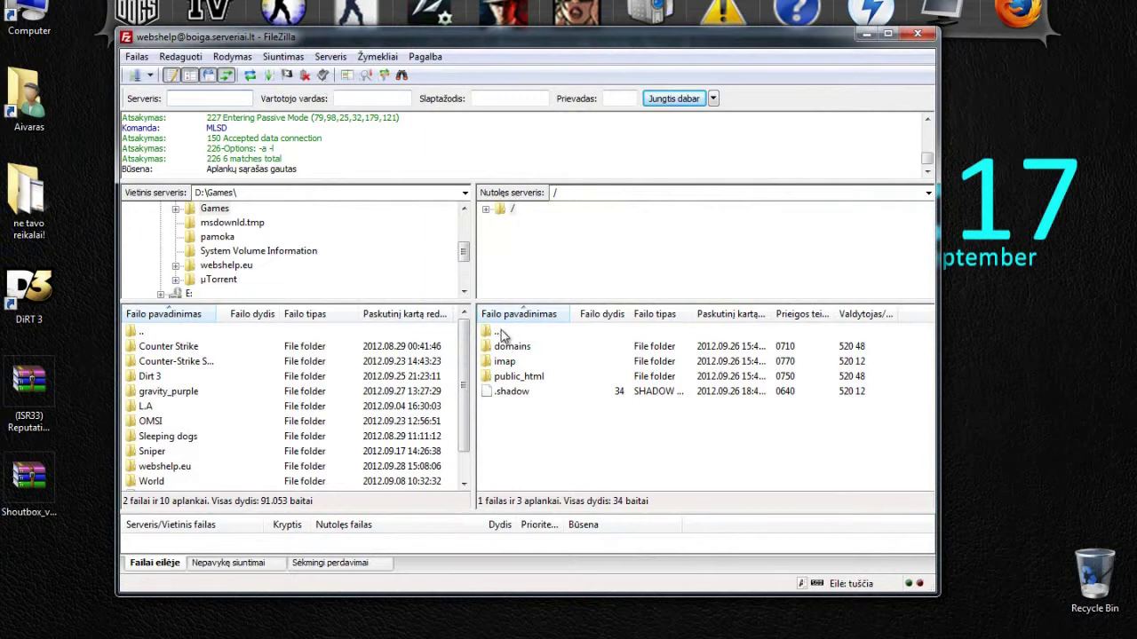
pyautogui.doubleClick(511, 347)
pyautogui.click(522, 348)
pyautogui.doubleClick(522, 348)
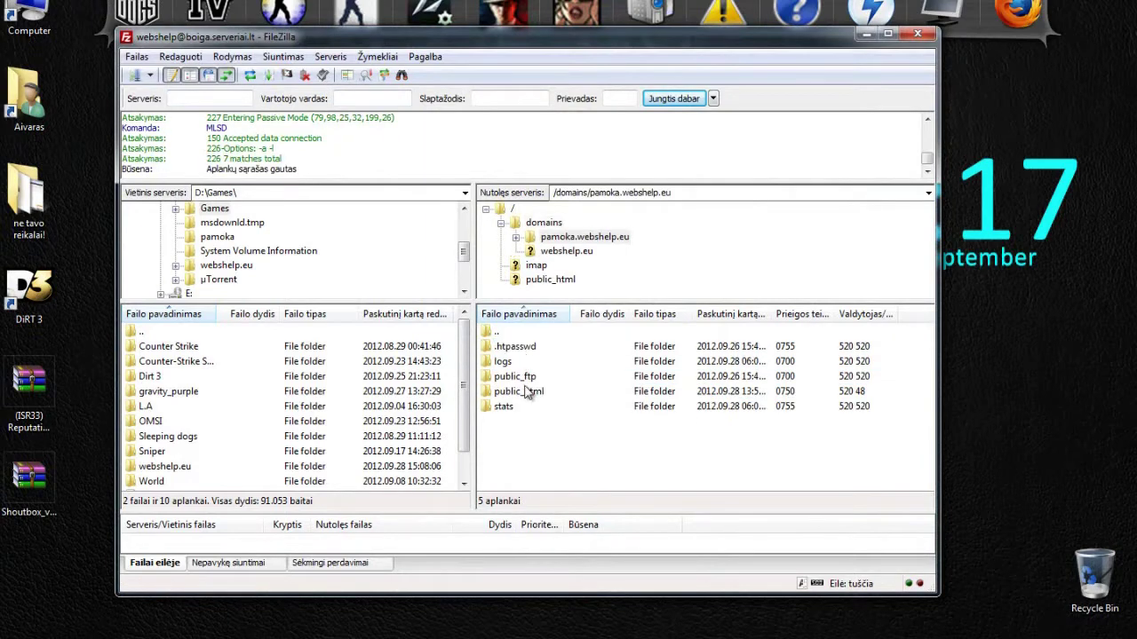
pyautogui.doubleClick(527, 391)
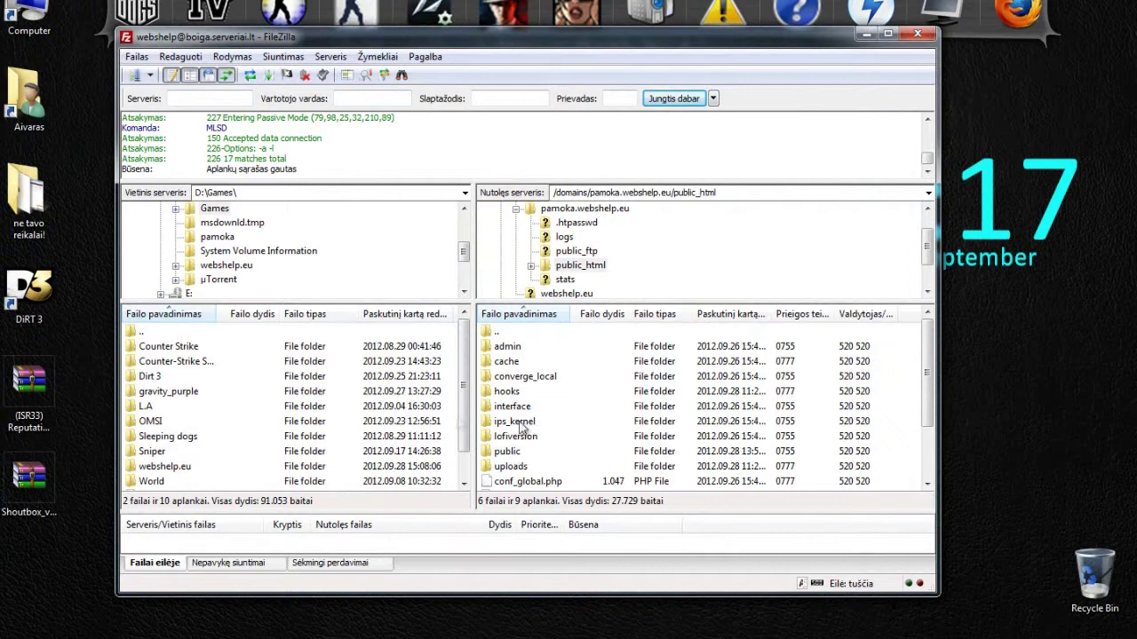
# Re-enter the remote public_html folder and reopen the Shoutbox archive in WinRAR.
pyautogui.doubleClick(555, 334)
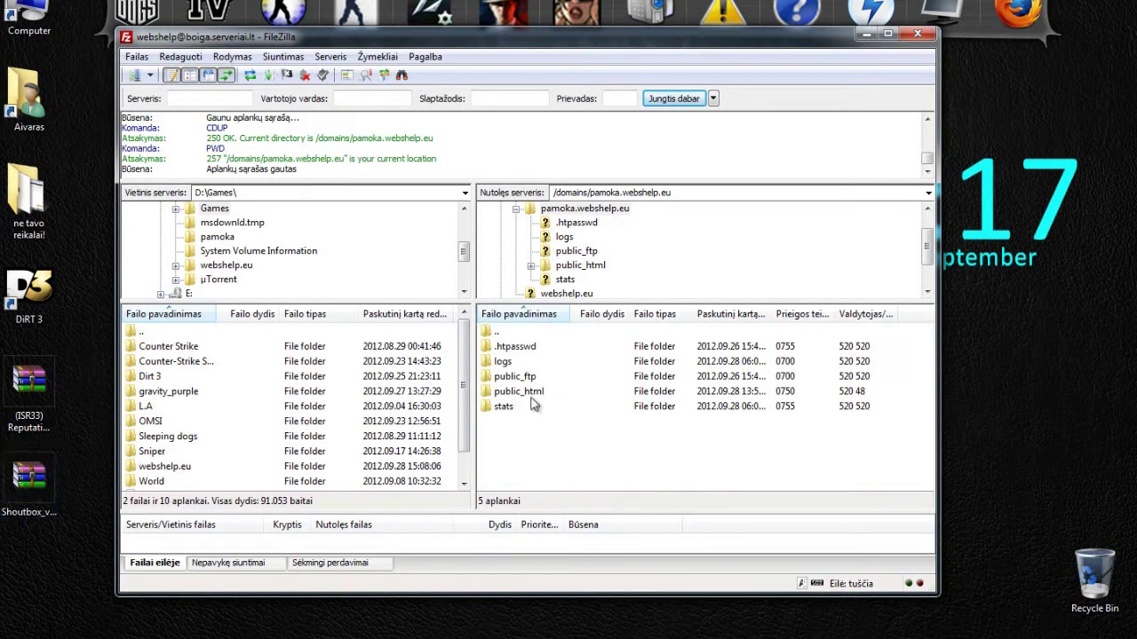
pyautogui.click(524, 391)
pyautogui.press('F2')
pyautogui.doubleClick(567, 394)
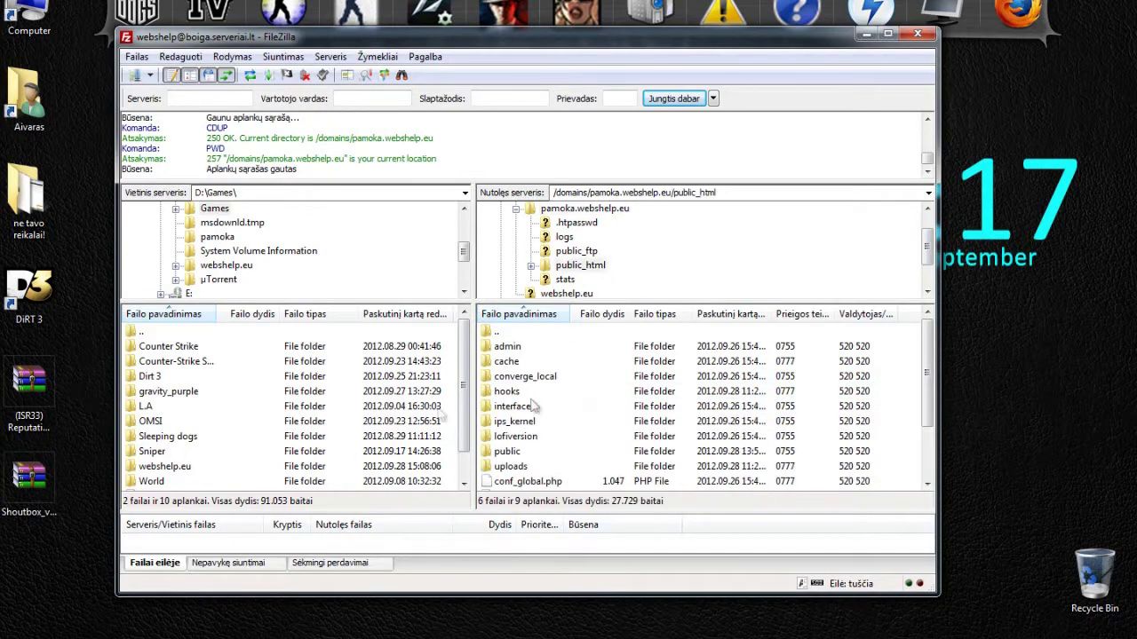
pyautogui.doubleClick(29, 480)
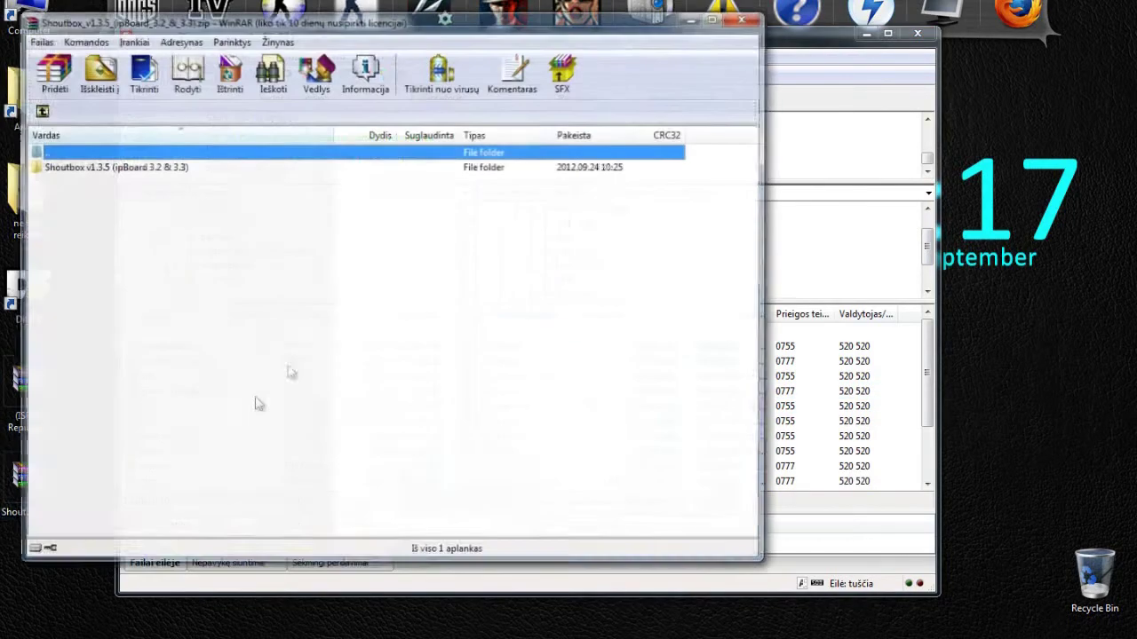
# Upload the Shoutbox upload folder's admin and public folders into the server's public_html.
pyautogui.moveTo(826, 44); pyautogui.dragTo(1011, 46)
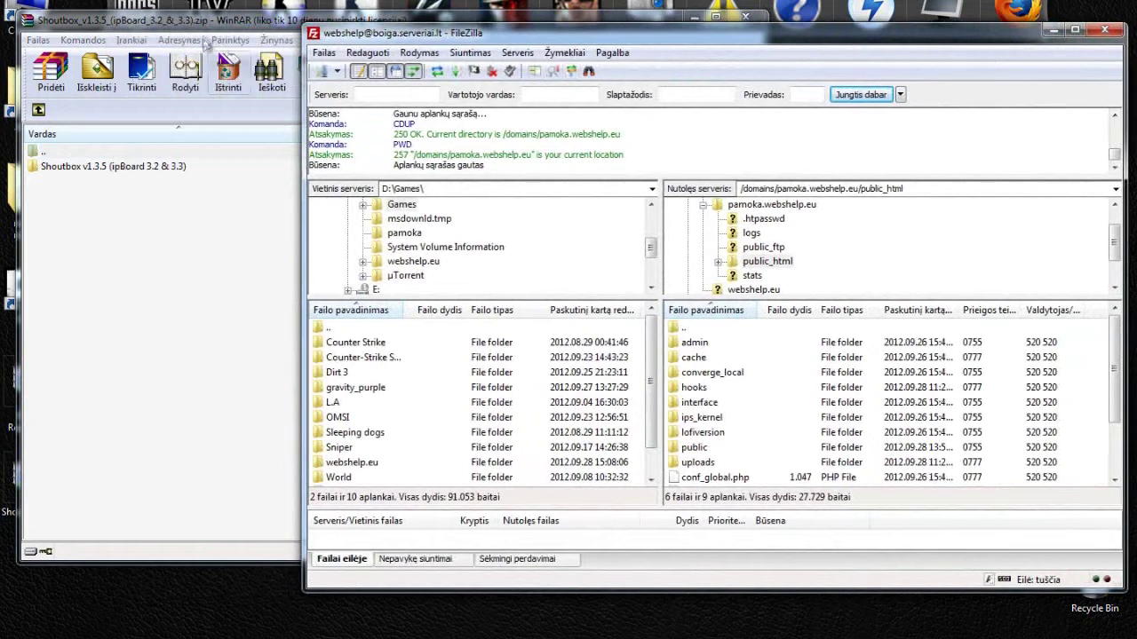
pyautogui.click(213, 19)
pyautogui.doubleClick(69, 166)
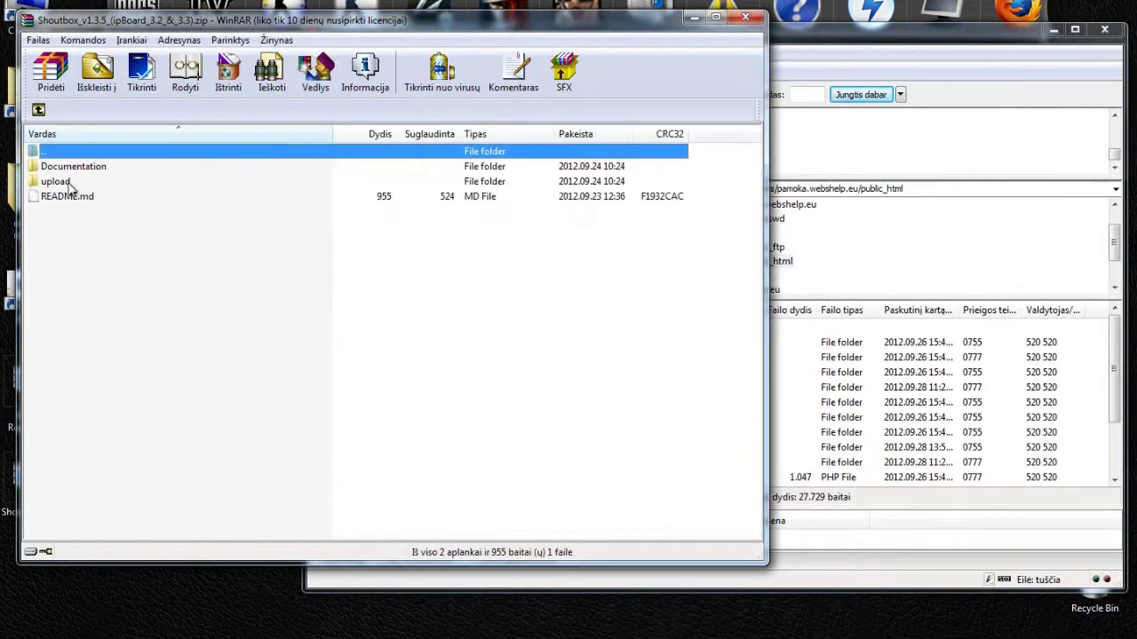
pyautogui.doubleClick(55, 181)
pyautogui.moveTo(52, 198); pyautogui.dragTo(1098, 418)
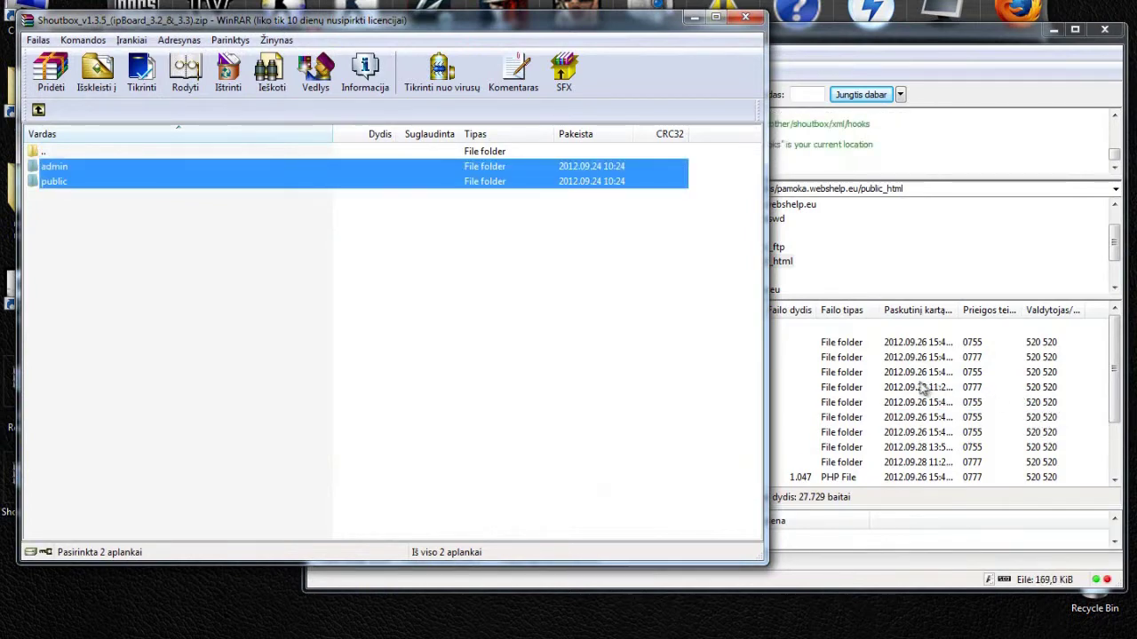
pyautogui.click(743, 17)
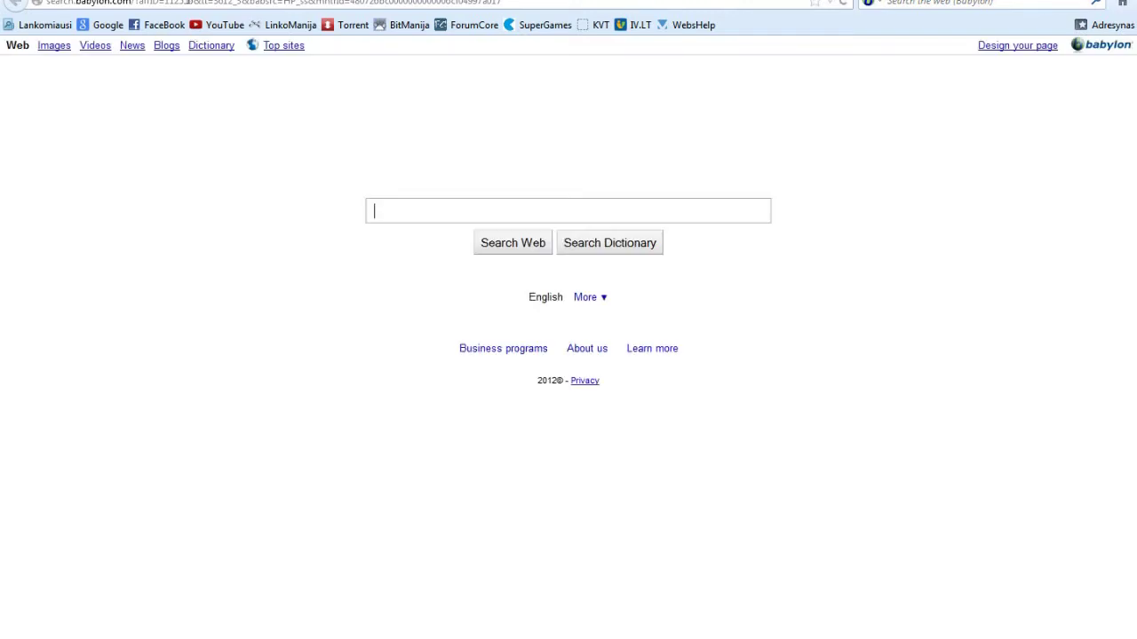
# Log in at pamoka.webshelp.eu/admin with the admin username and password, declining to save it.
pyautogui.write('pam')
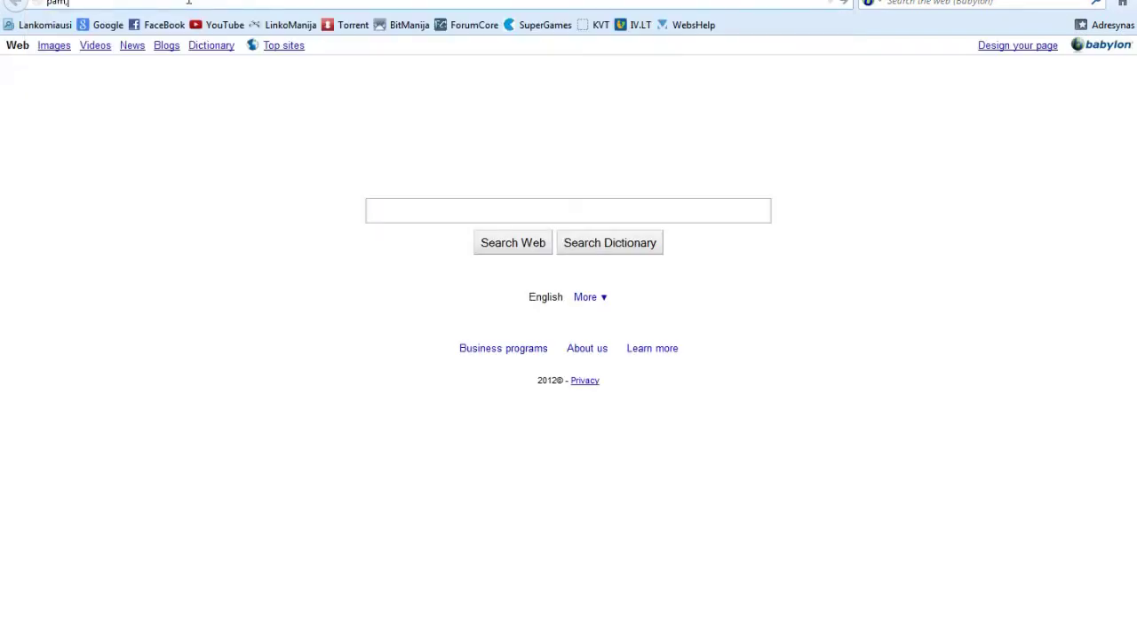
pyautogui.write('oka')
pyautogui.press('Return')
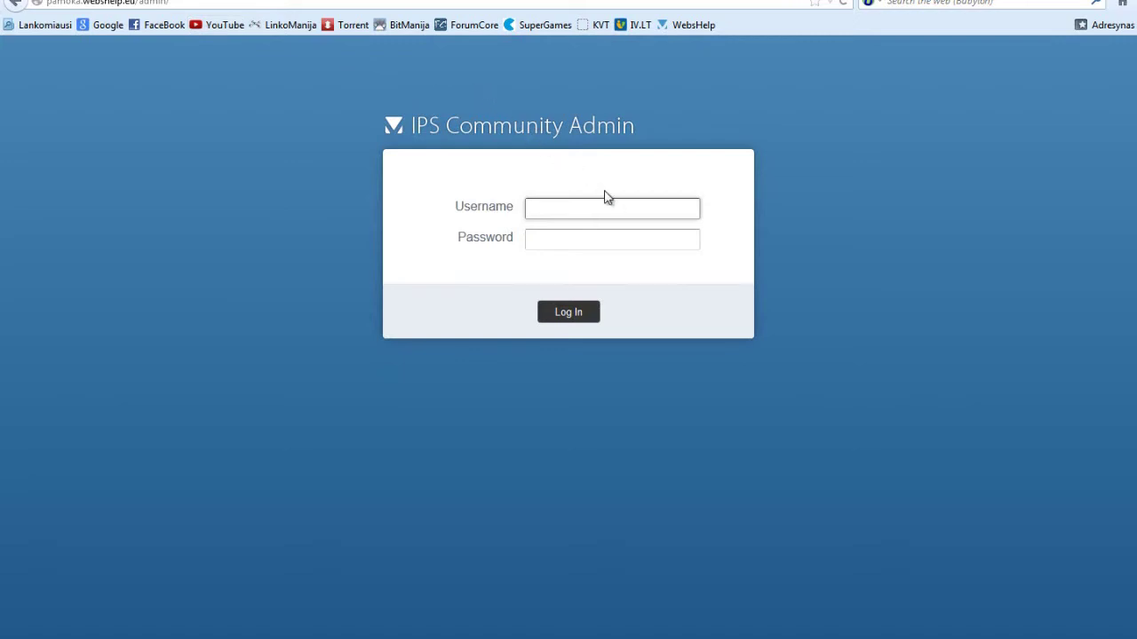
pyautogui.write('Aivaras')
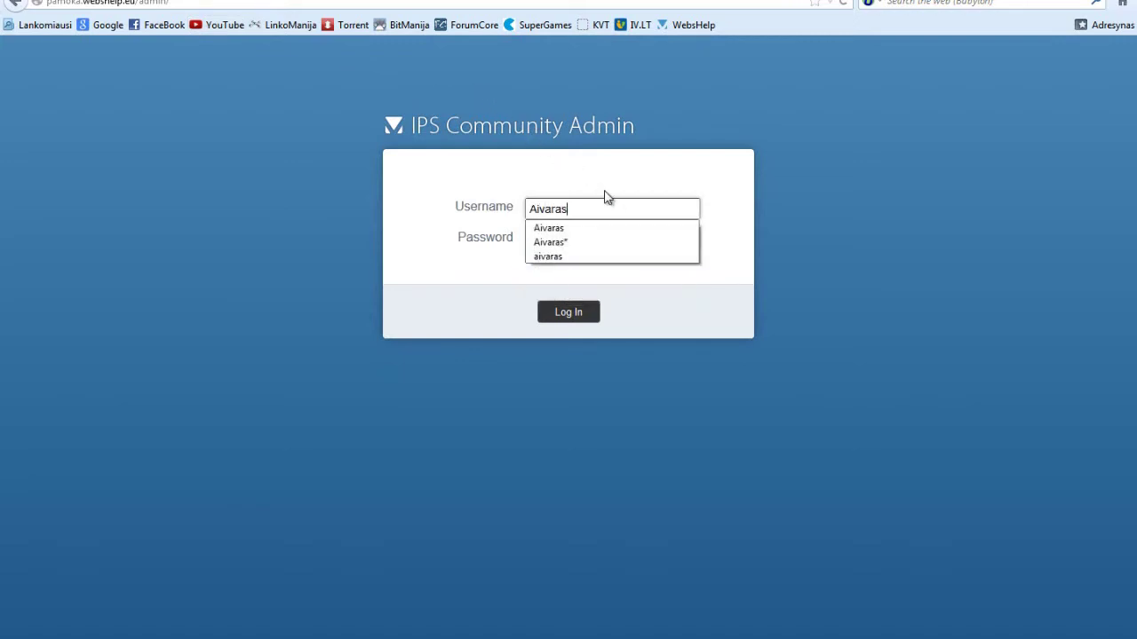
pyautogui.press('Tab')
pyautogui.click(594, 205)
pyautogui.doubleClick(594, 206)
pyautogui.write('we')
pyautogui.click(569, 227)
pyautogui.click(570, 233)
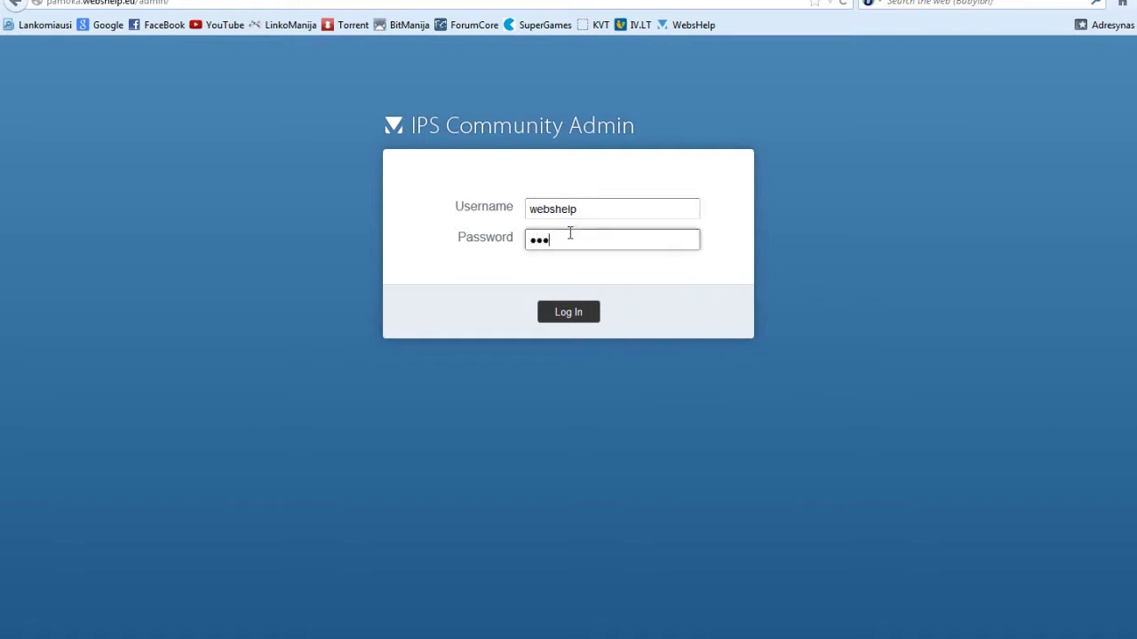
pyautogui.press('Return')
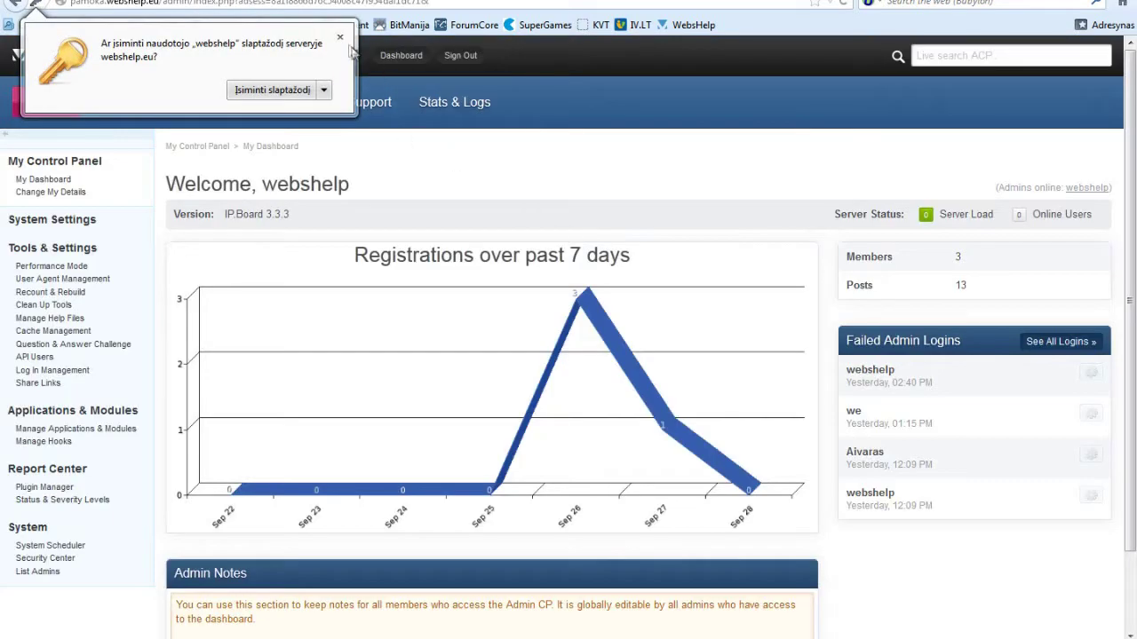
pyautogui.click(339, 37)
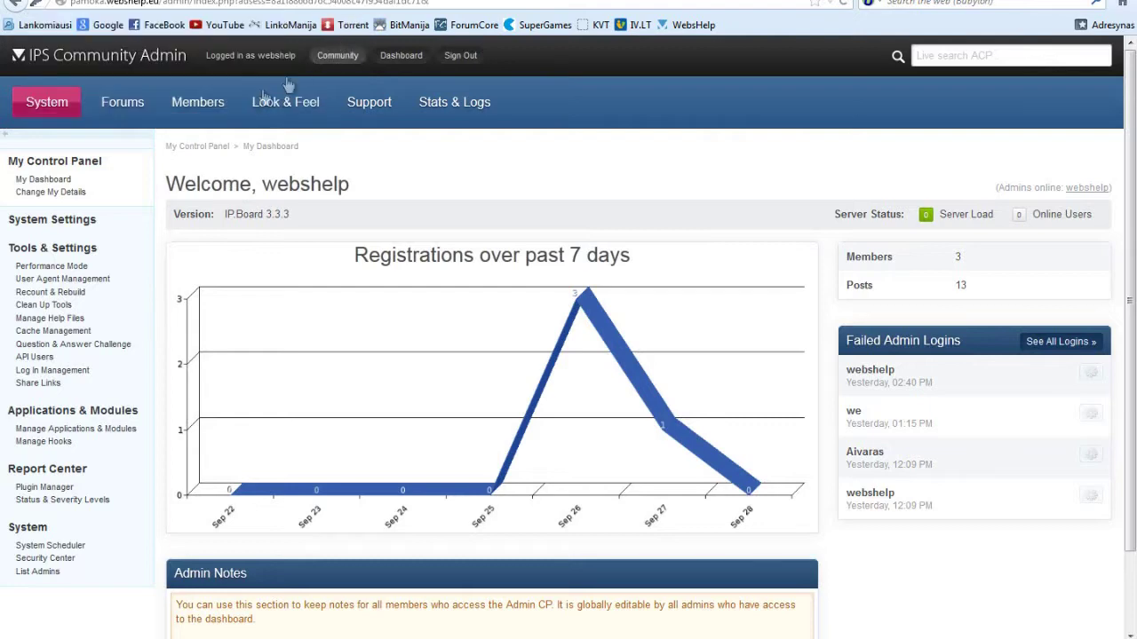
# Install Shoutbox from Applications & Modules and load the pamoka forum in a new tab.
pyautogui.click(78, 430)
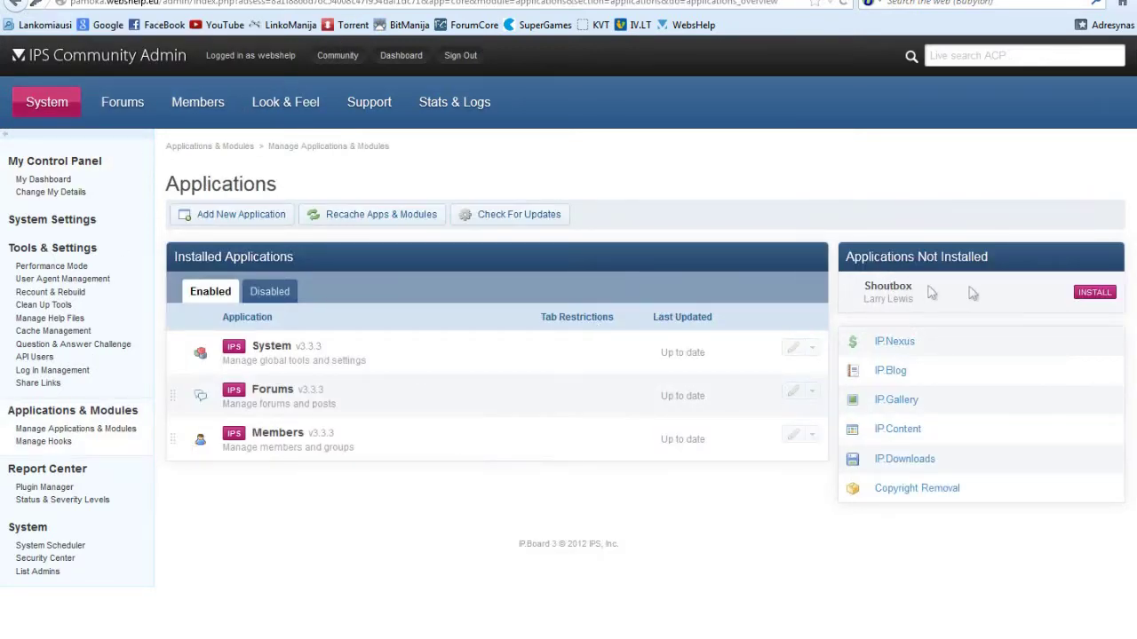
pyautogui.click(1083, 295)
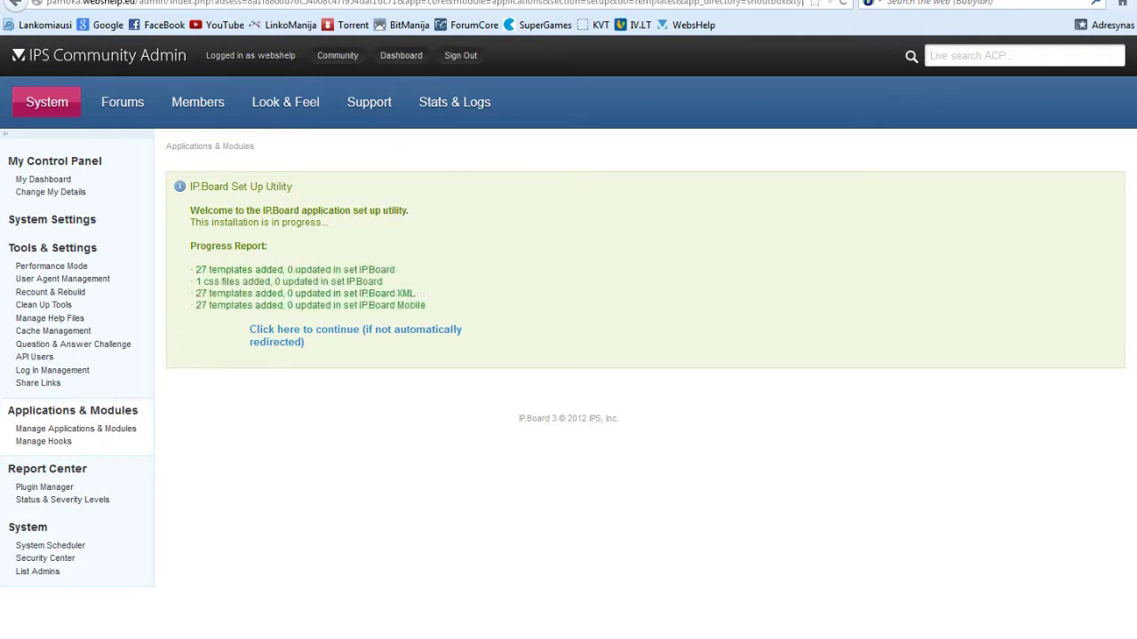
pyautogui.hotkey('ctrl', 't')
pyautogui.write('pamoka')
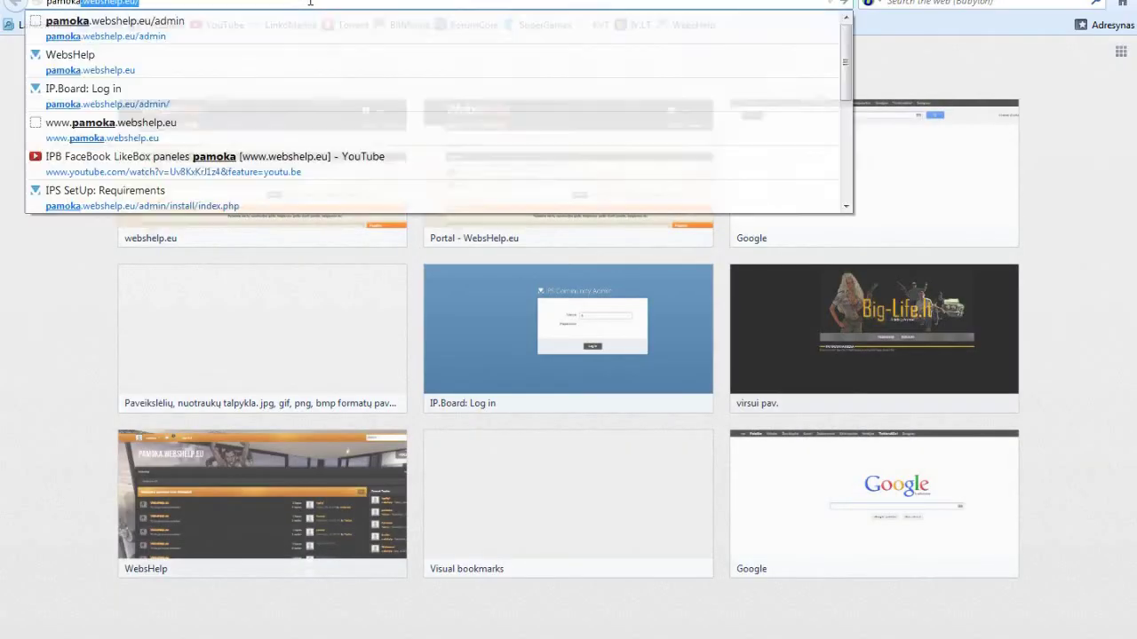
pyautogui.press('Return')
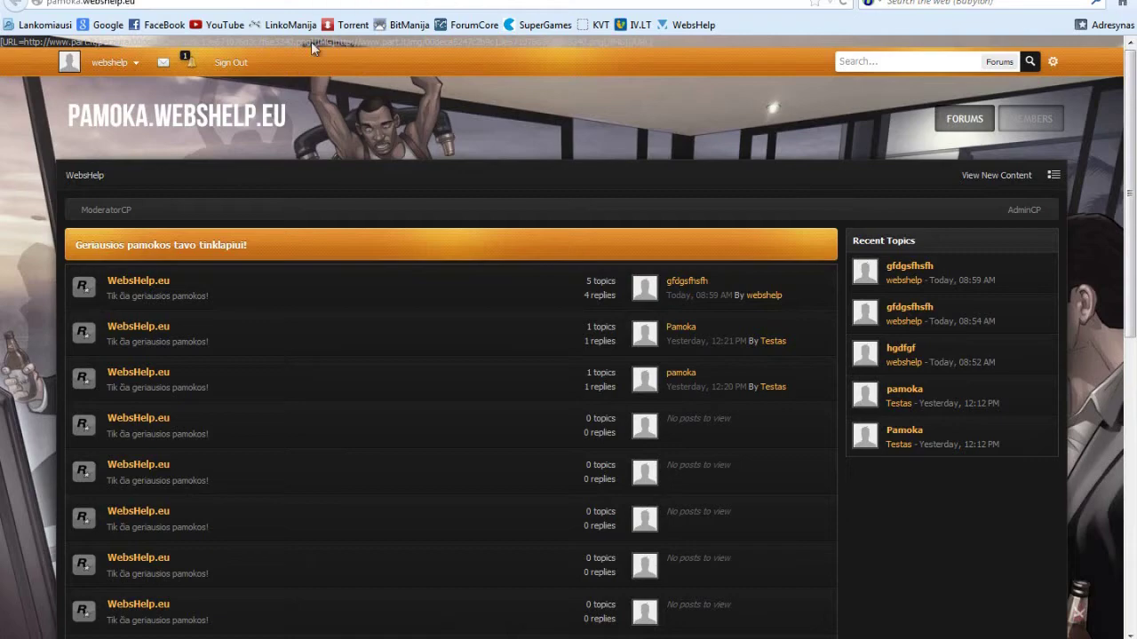
pyautogui.scroll(-6, 305, 80)
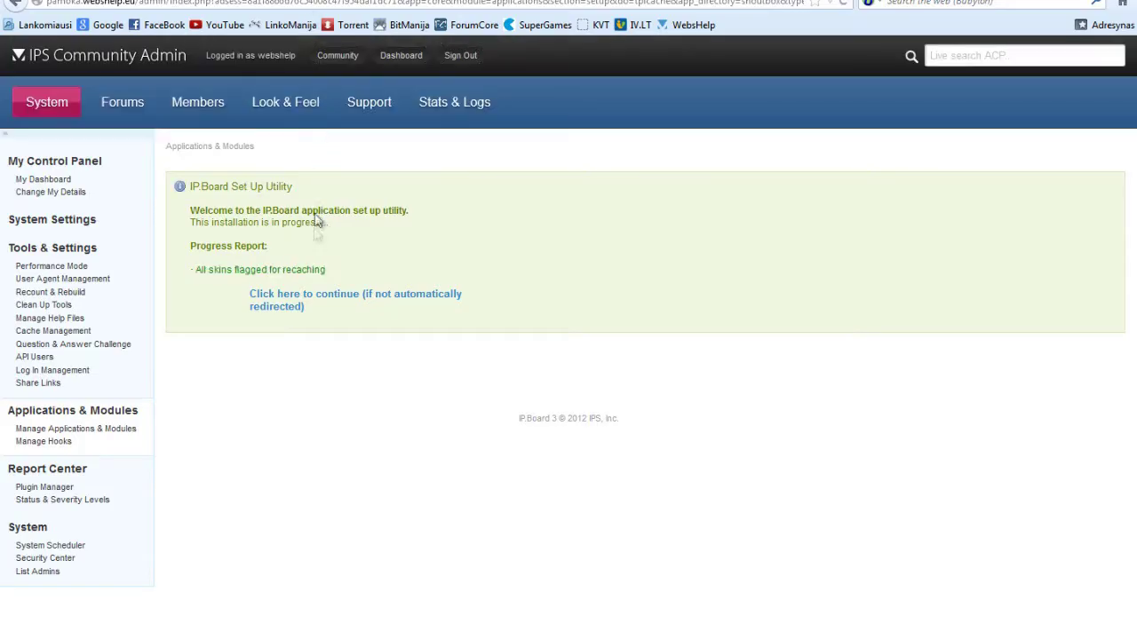
# Return to Applications & Modules and refresh the forum index to see the Shoutbox panel.
pyautogui.click(301, 252)
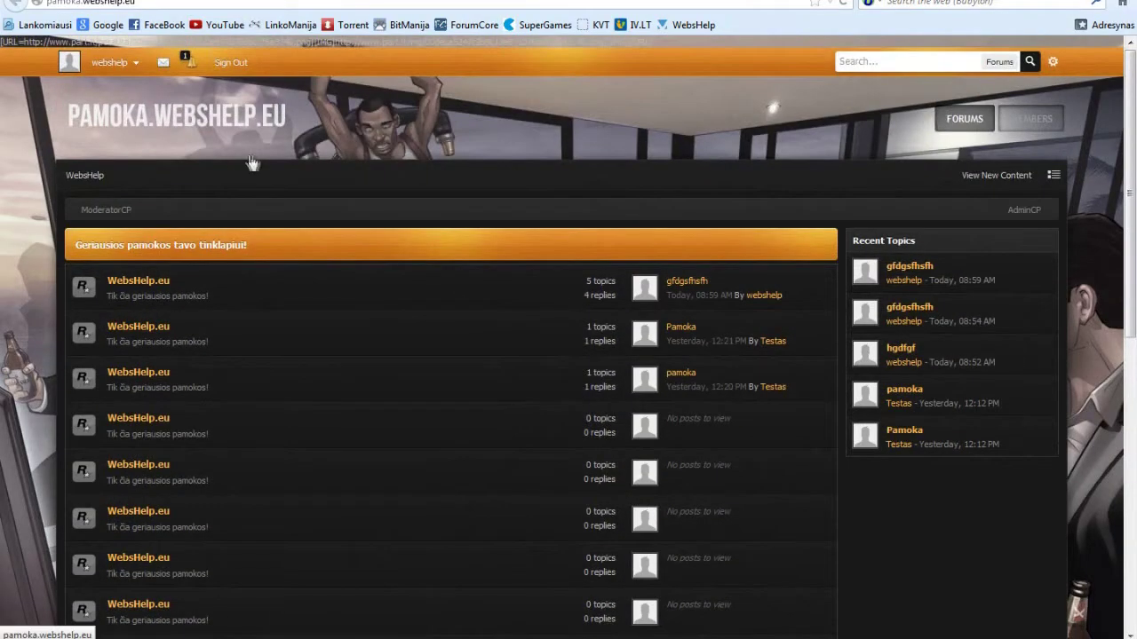
pyautogui.click(252, 163)
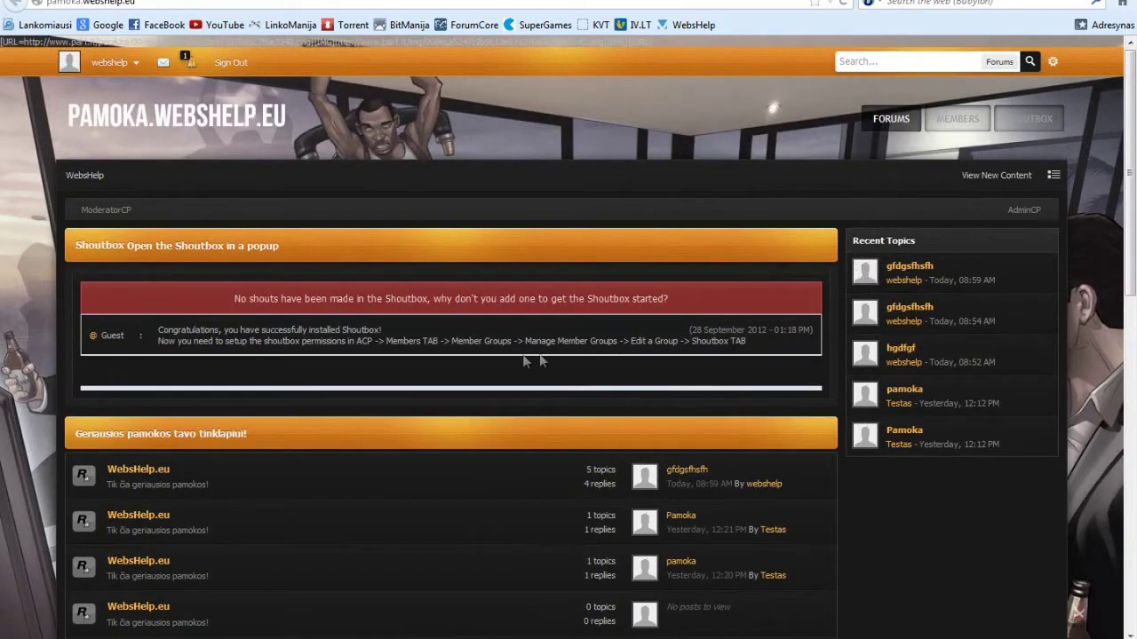
pyautogui.moveTo(774, 350); pyautogui.dragTo(131, 325)
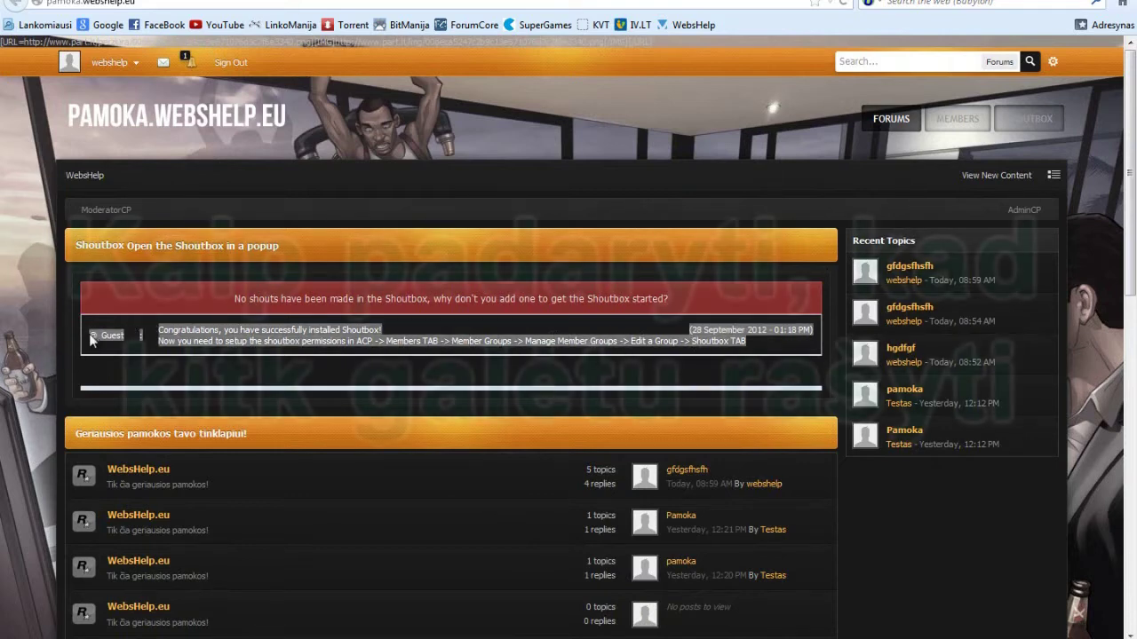
pyautogui.click(105, 330)
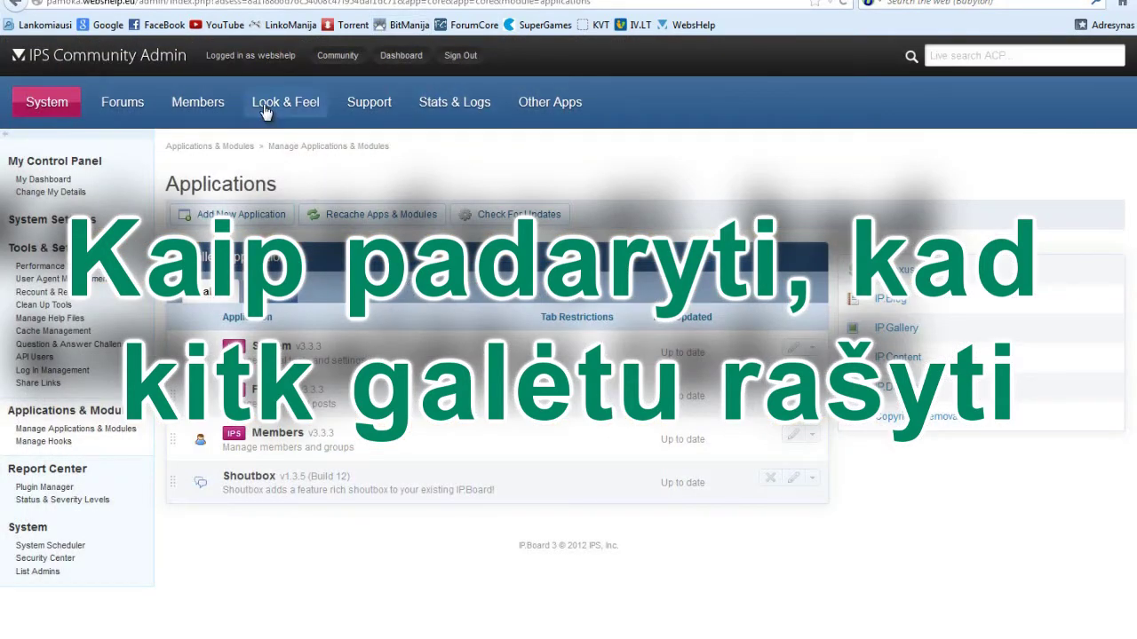
# Allow the Administrators group to edit their own shouts and save the group.
pyautogui.moveTo(197, 104)
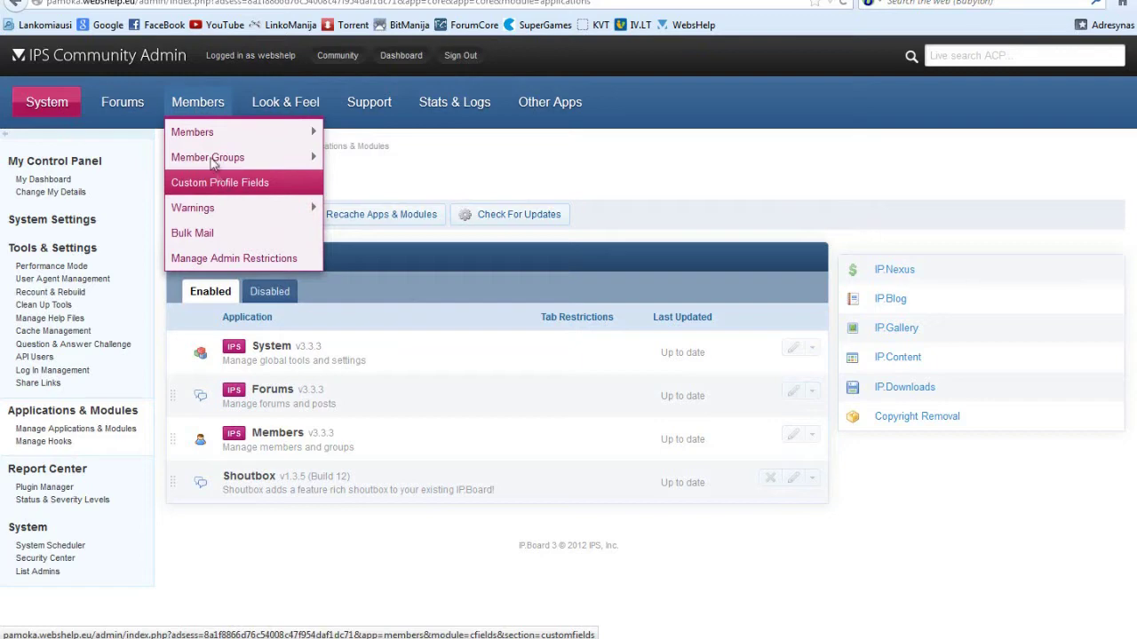
pyautogui.moveTo(213, 160)
pyautogui.click(351, 154)
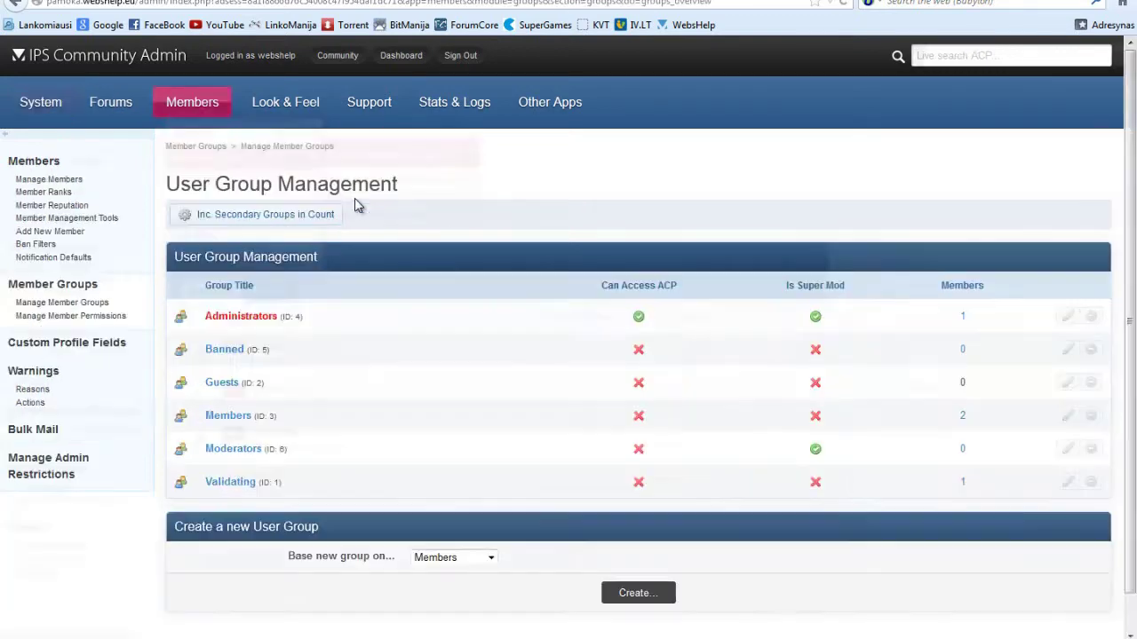
pyautogui.click(1068, 316)
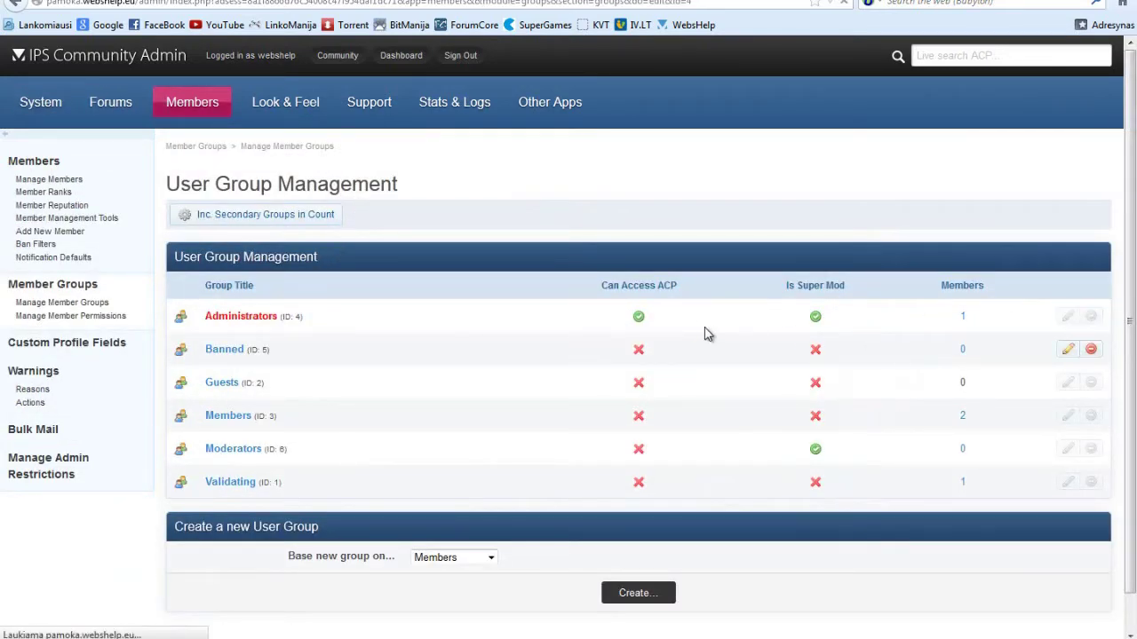
pyautogui.click(466, 261)
pyautogui.scroll(-2, 426, 241)
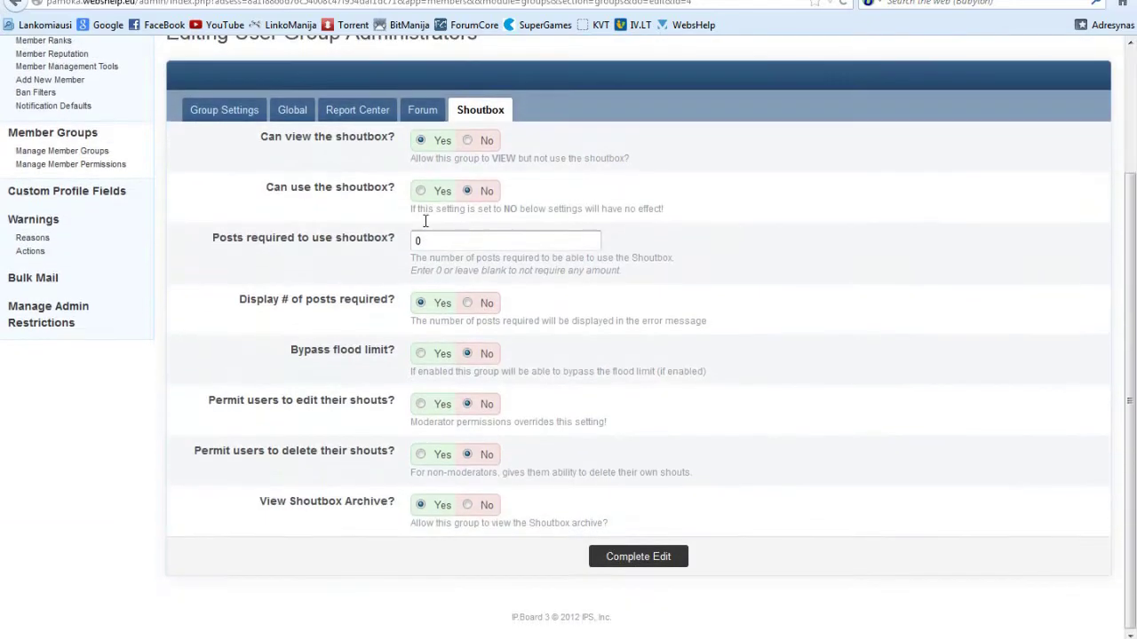
pyautogui.click(421, 404)
pyautogui.click(606, 556)
pyautogui.click(591, 344)
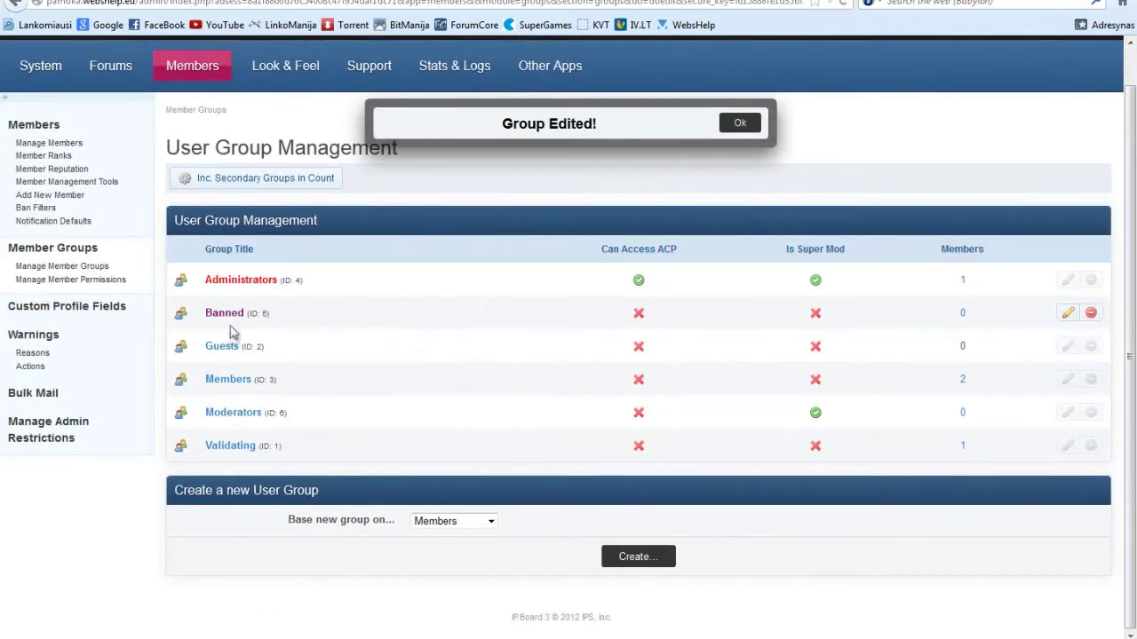
# Review and save the Members group's Shoutbox settings.
pyautogui.click(1068, 379)
pyautogui.scroll(-2, 375, 325)
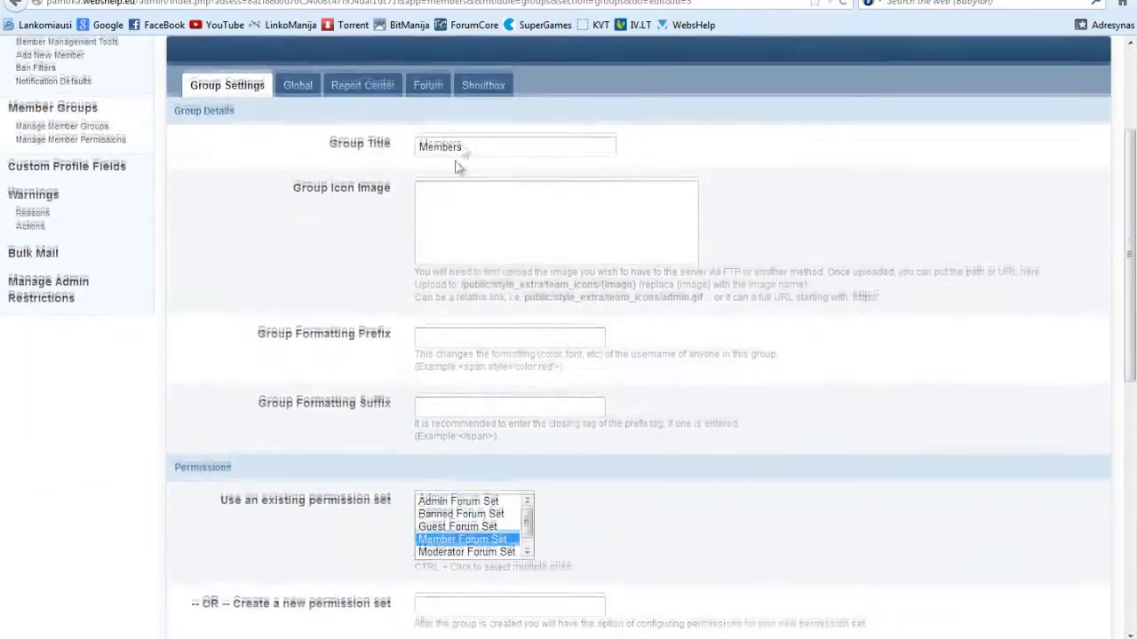
pyautogui.click(482, 83)
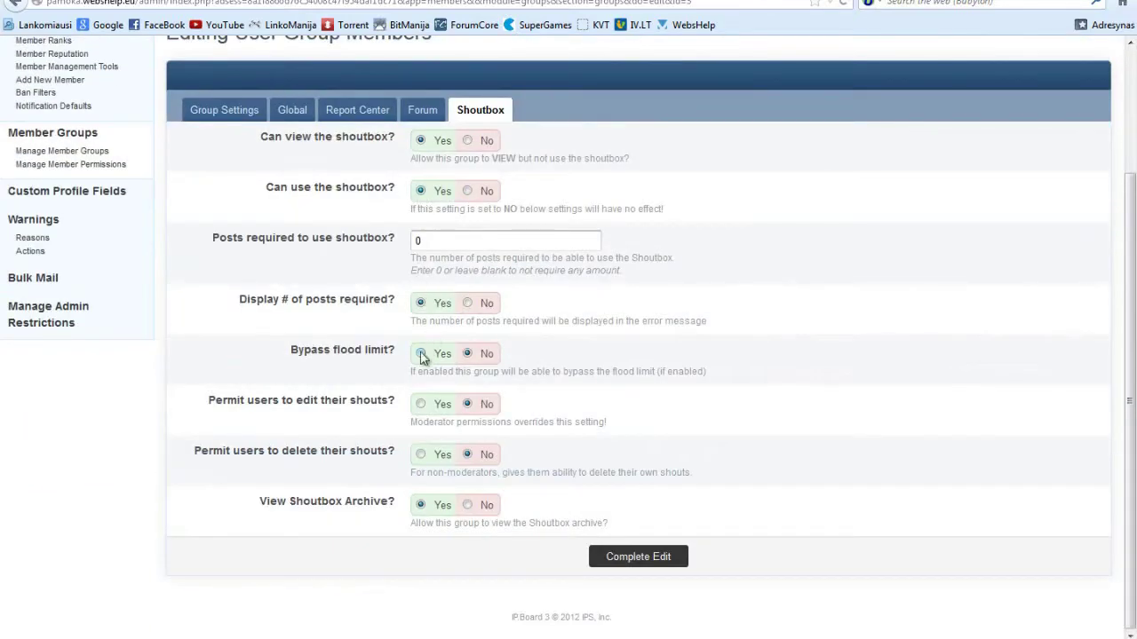
pyautogui.click(657, 559)
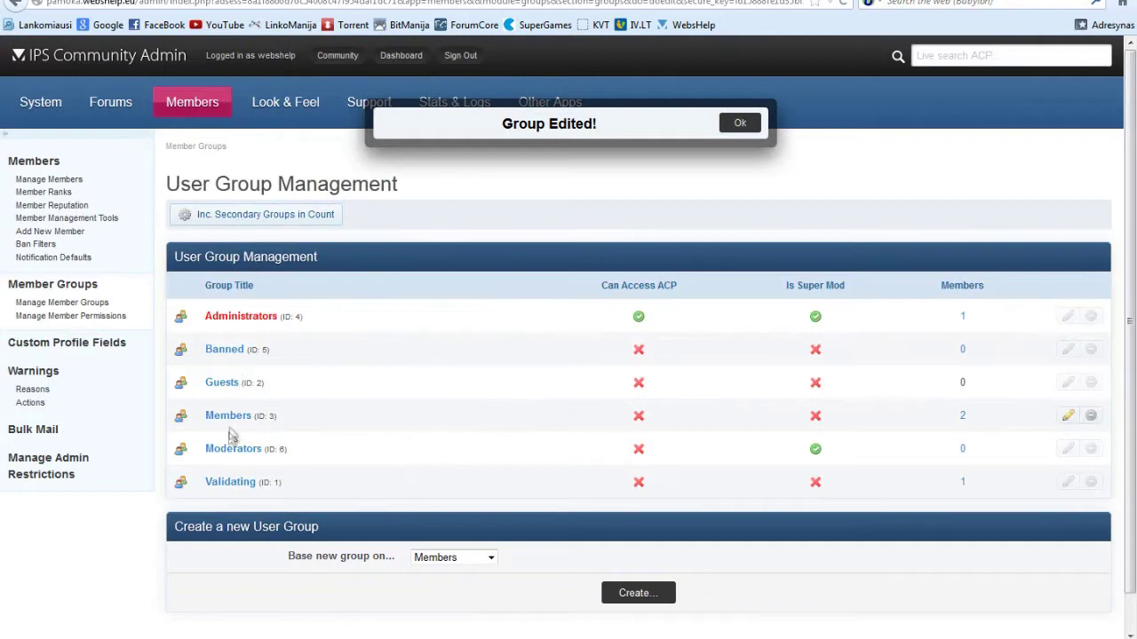
# Let the Moderators group bypass the shout flood limit, save, and confirm the security check.
pyautogui.click(235, 450)
pyautogui.click(487, 266)
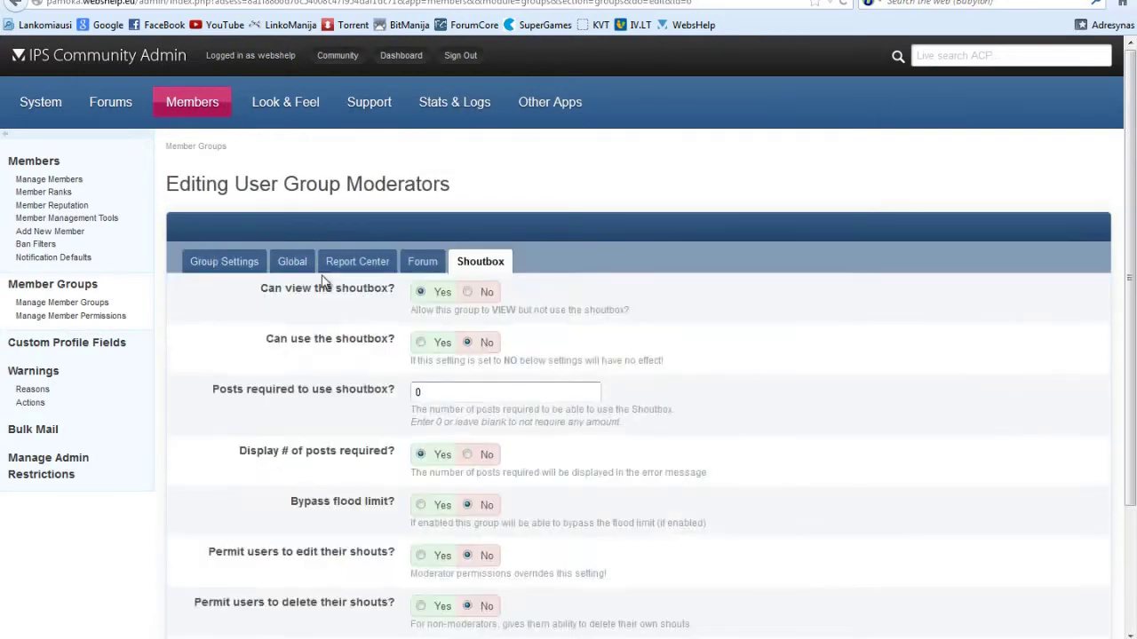
pyautogui.scroll(-2, 444, 302)
pyautogui.click(421, 414)
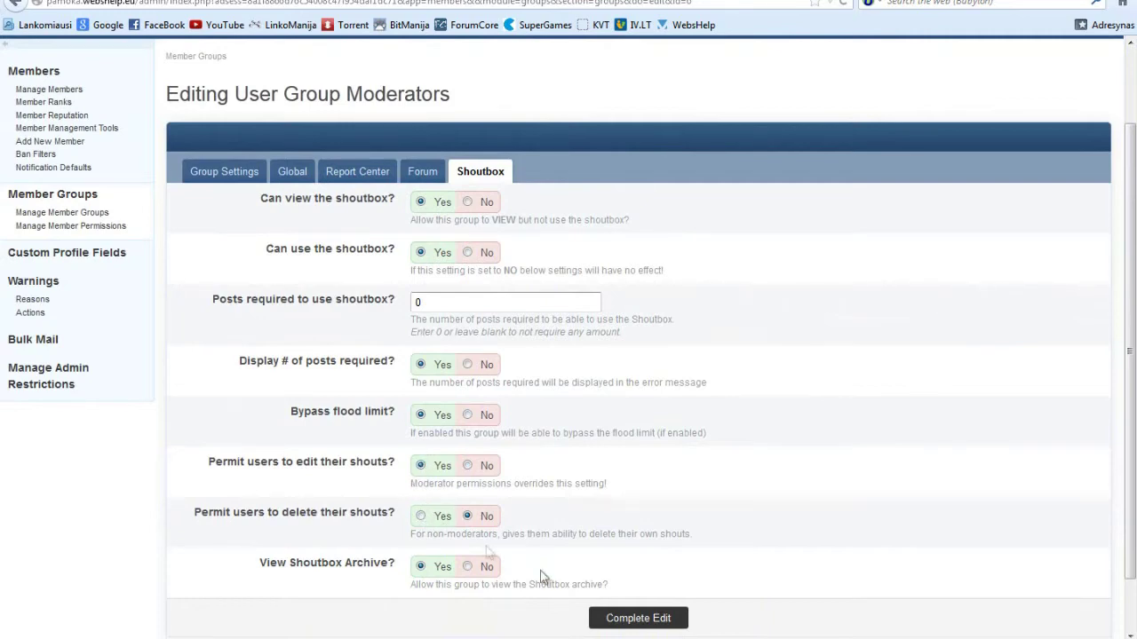
pyautogui.click(649, 622)
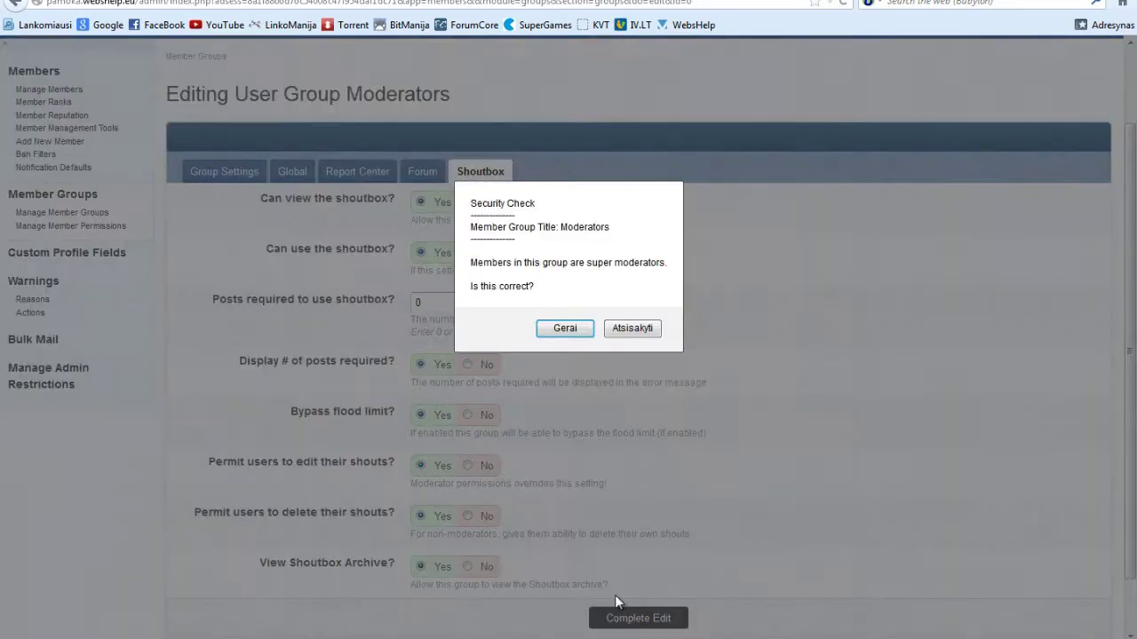
pyautogui.click(563, 329)
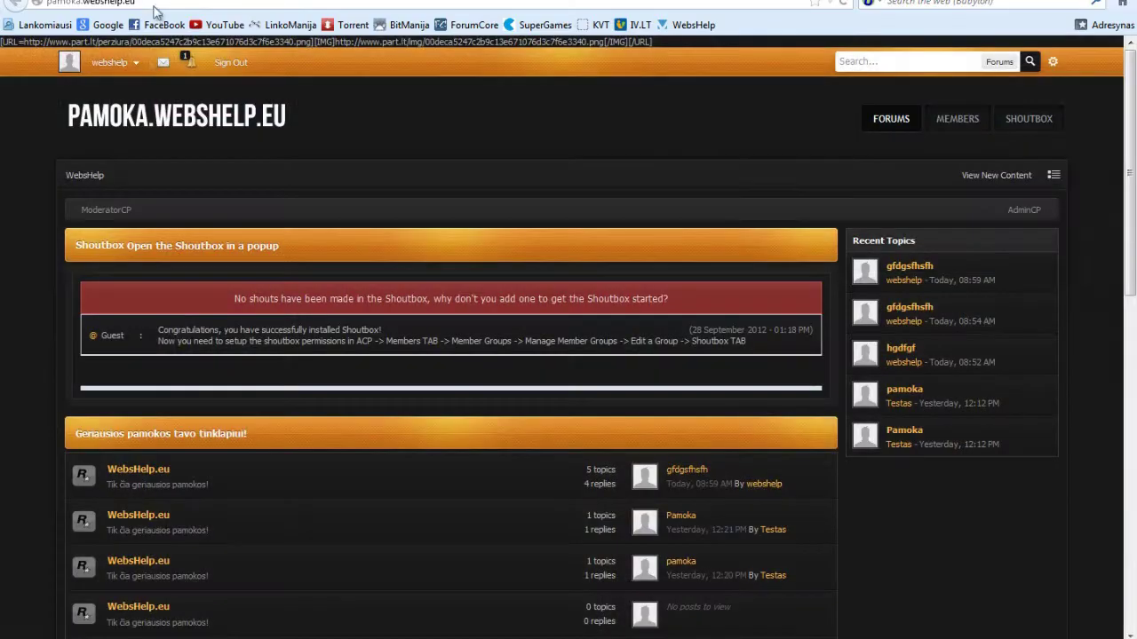
pyautogui.click(337, 55)
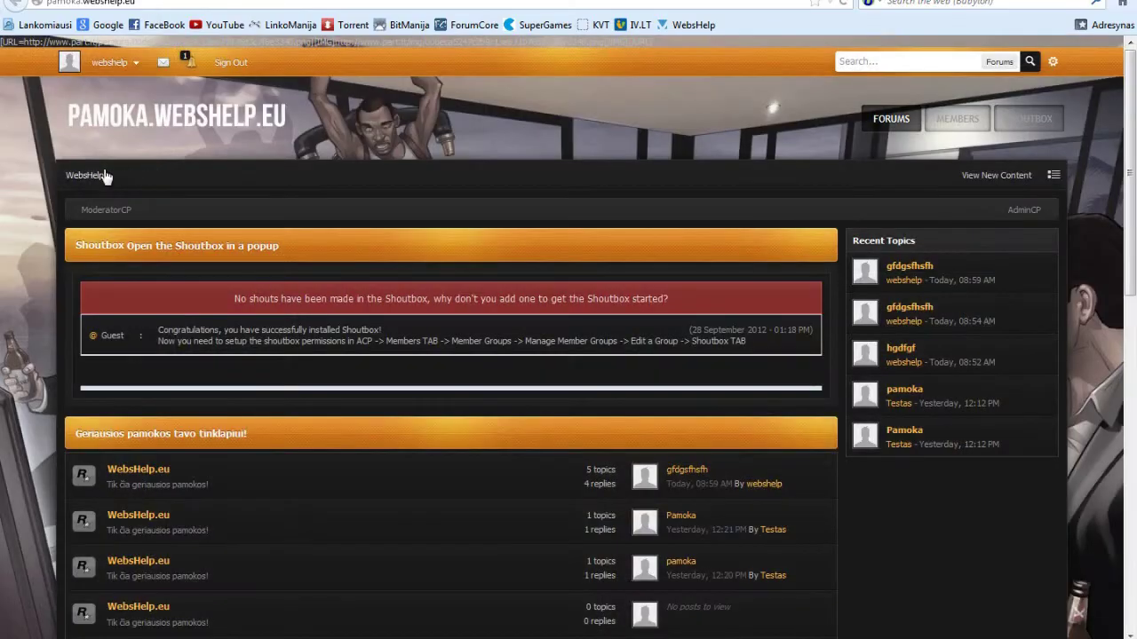
# Post the shout 'Sveiki :P' and refresh the forum page.
pyautogui.click(695, 340)
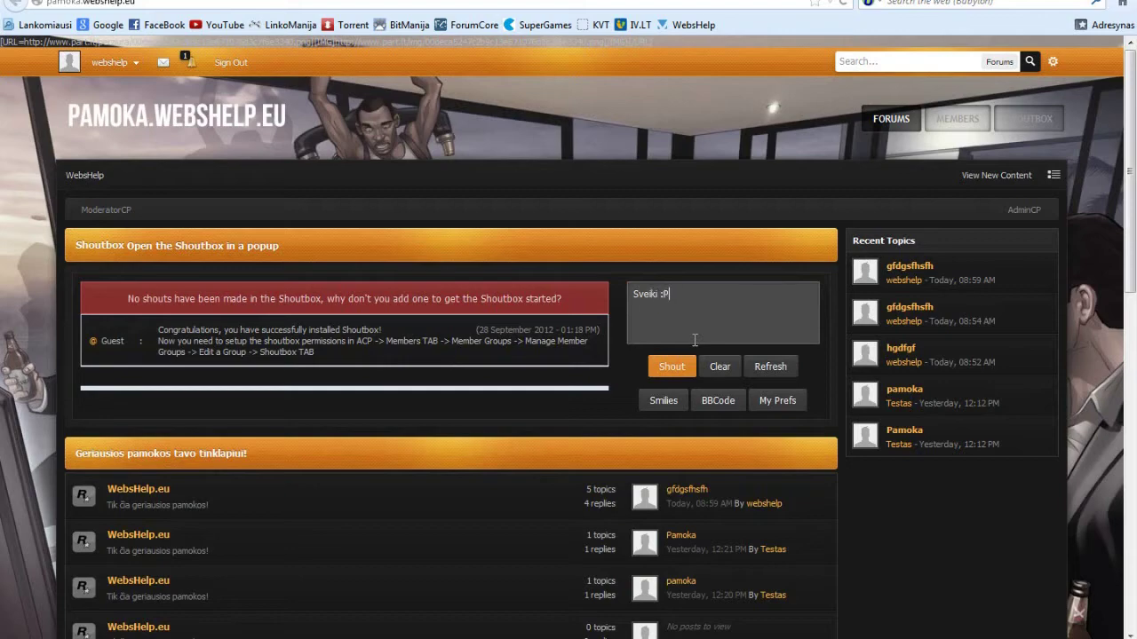
pyautogui.press('Return')
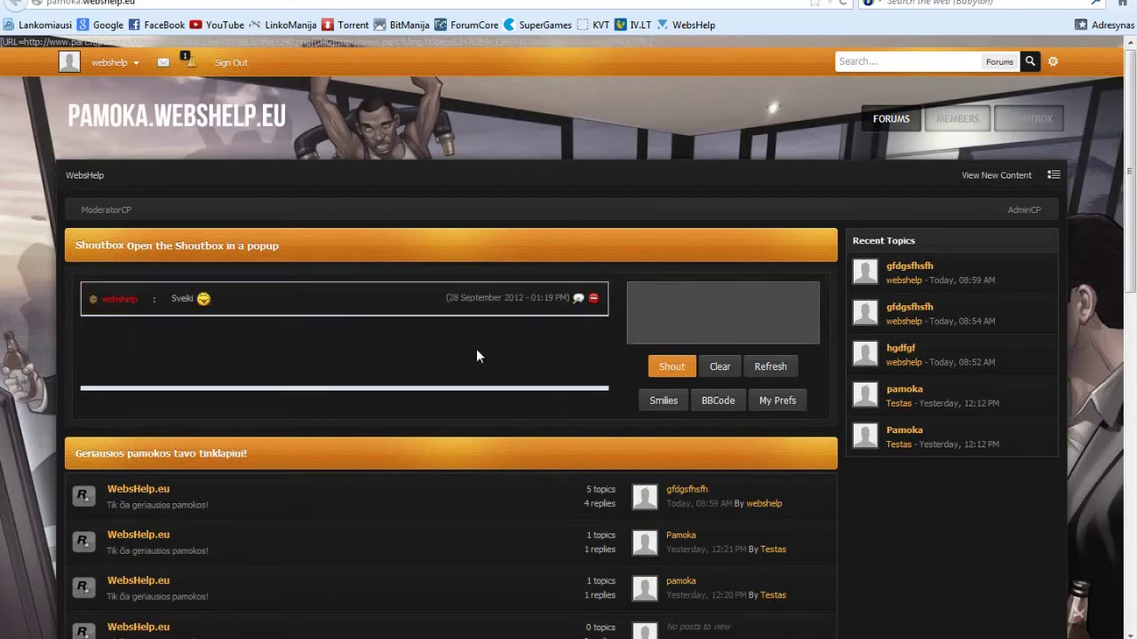
pyautogui.press('F5')
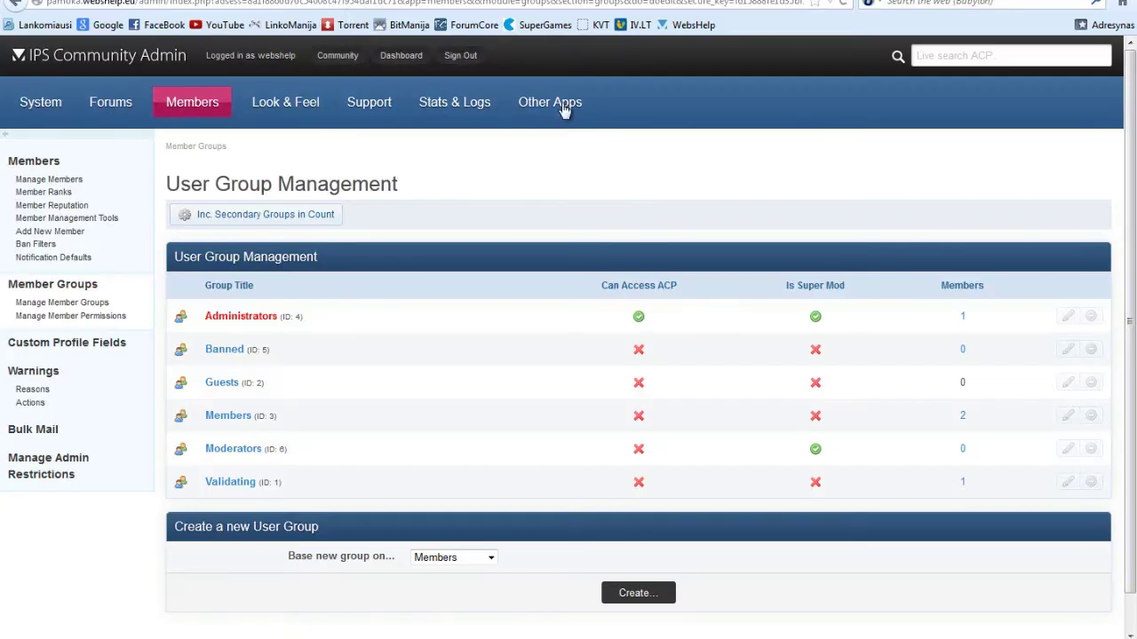
pyautogui.moveTo(565, 116)
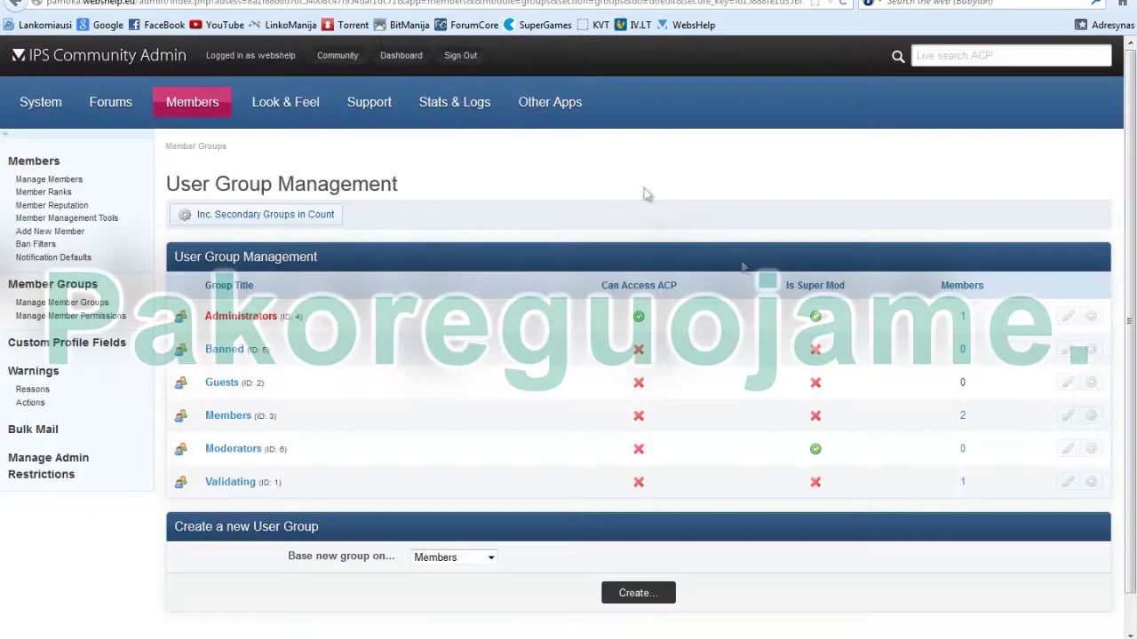
# Change the title to 'Šaukykla' in Shoutbox Global Configuration.
pyautogui.moveTo(559, 106)
pyautogui.moveTo(555, 130)
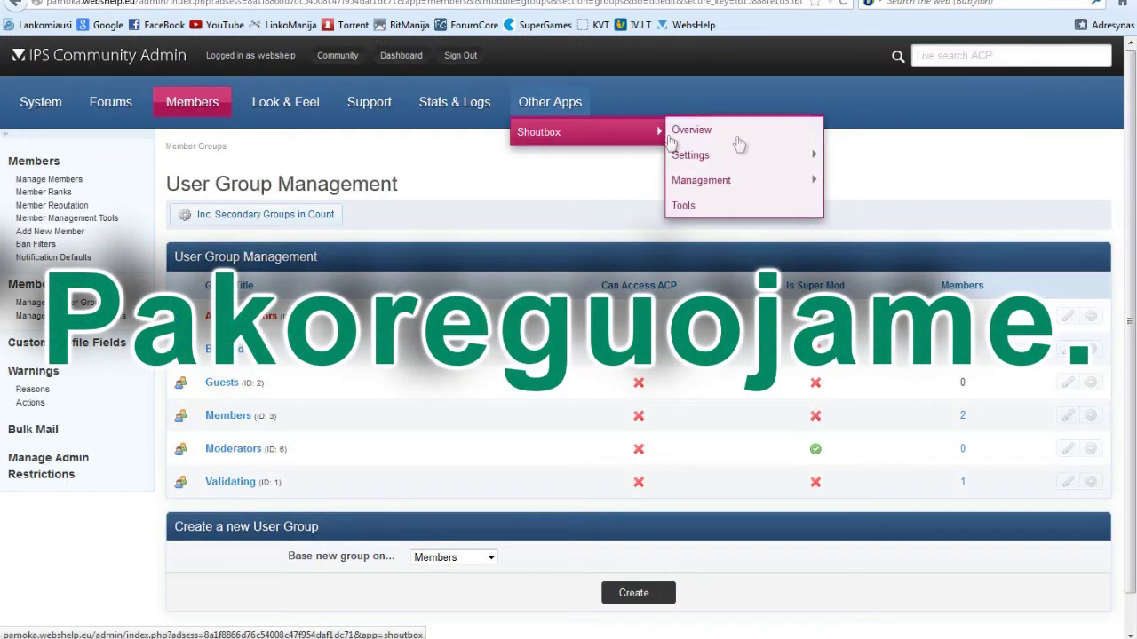
pyautogui.moveTo(733, 157)
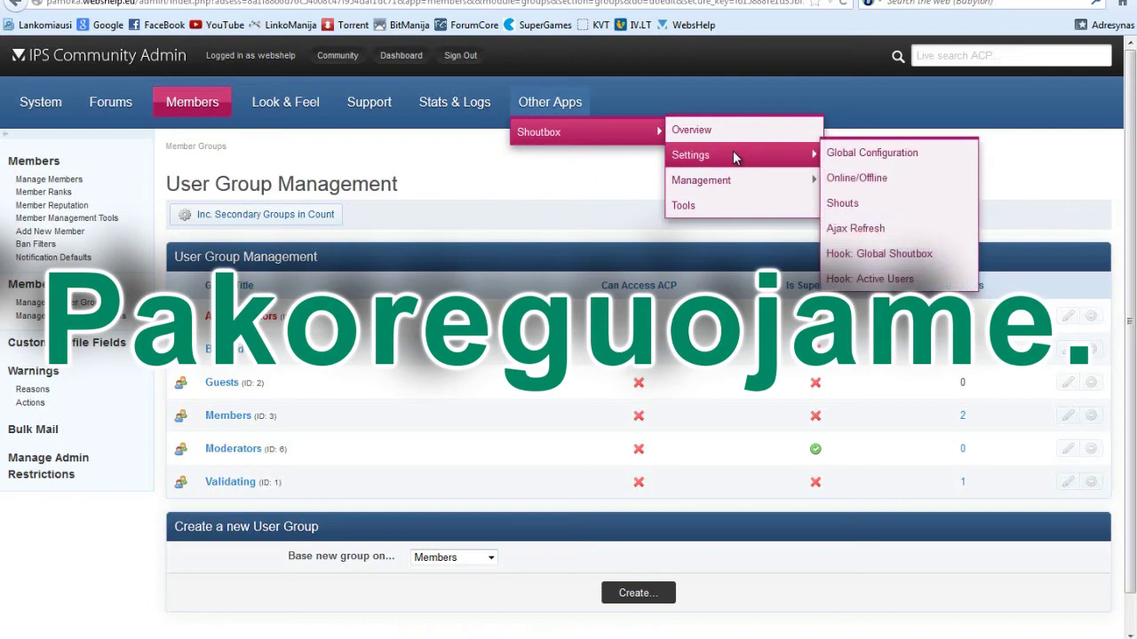
pyautogui.click(879, 157)
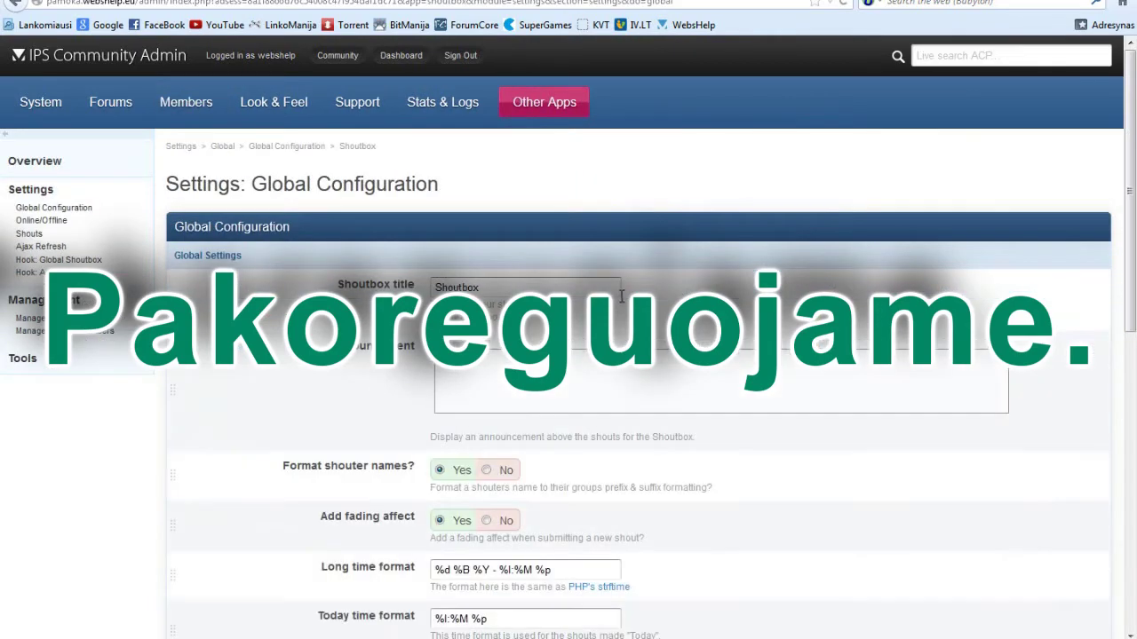
pyautogui.press('BackSpace')
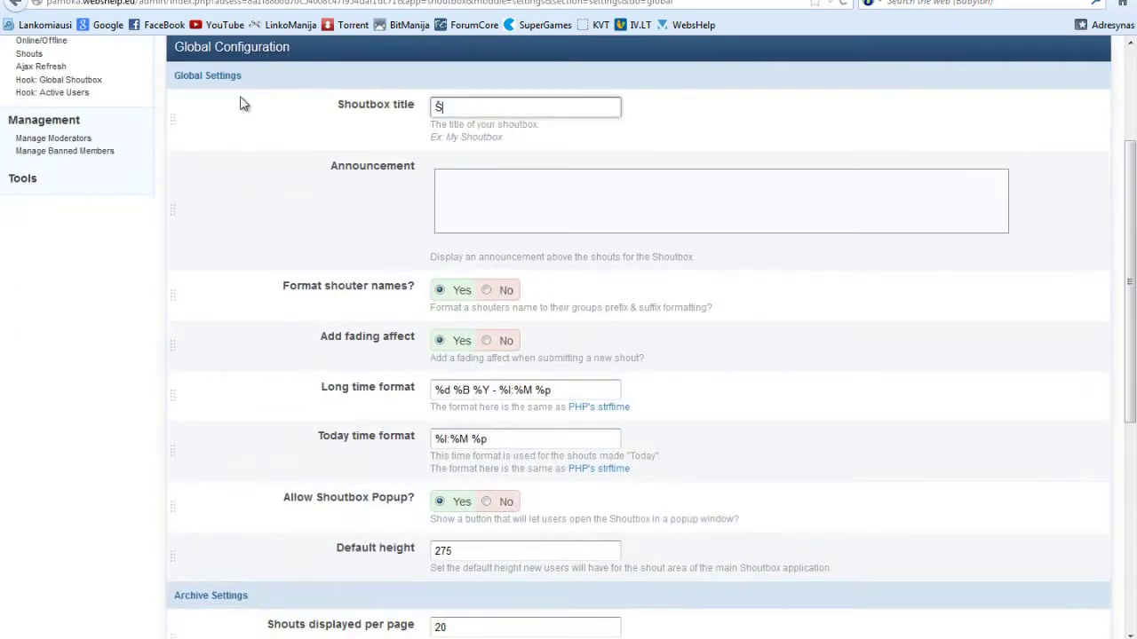
pyautogui.write('Šaukykla')
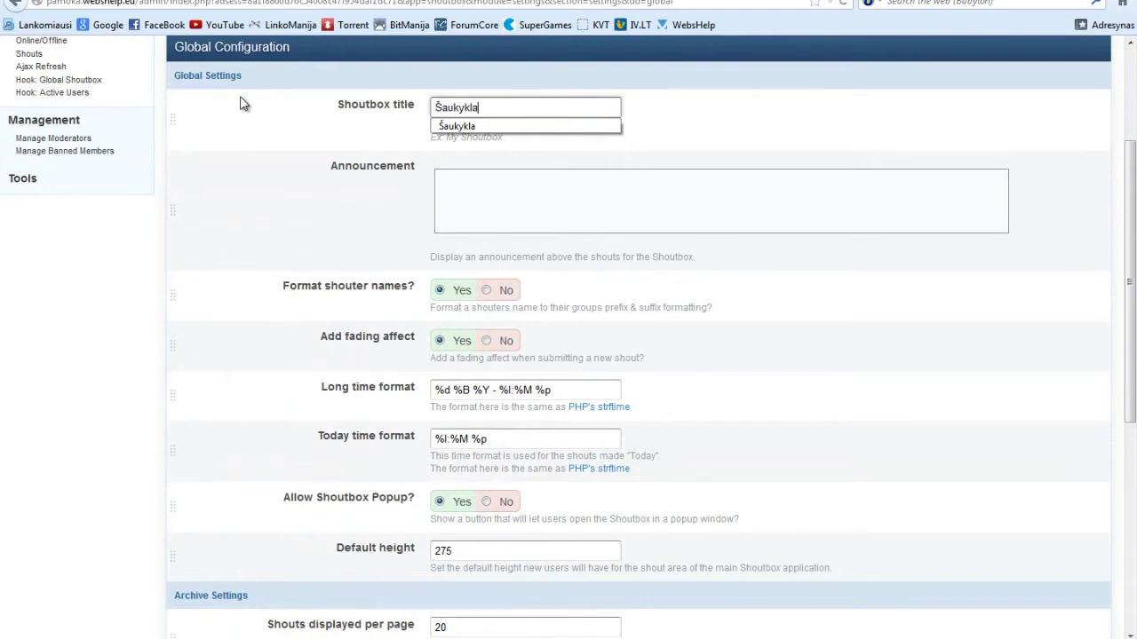
# Enter the announcement 'Draudžiama keiktis!' and make it bold and centred.
pyautogui.click(507, 192)
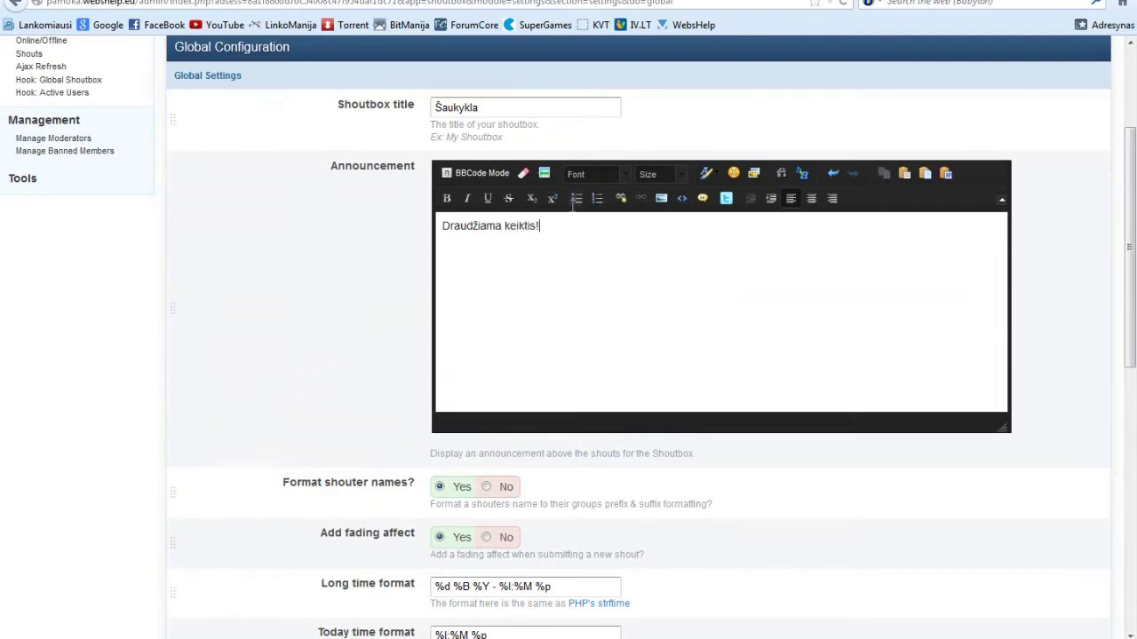
pyautogui.moveTo(559, 226); pyautogui.dragTo(442, 224)
pyautogui.click(448, 199)
pyautogui.click(810, 199)
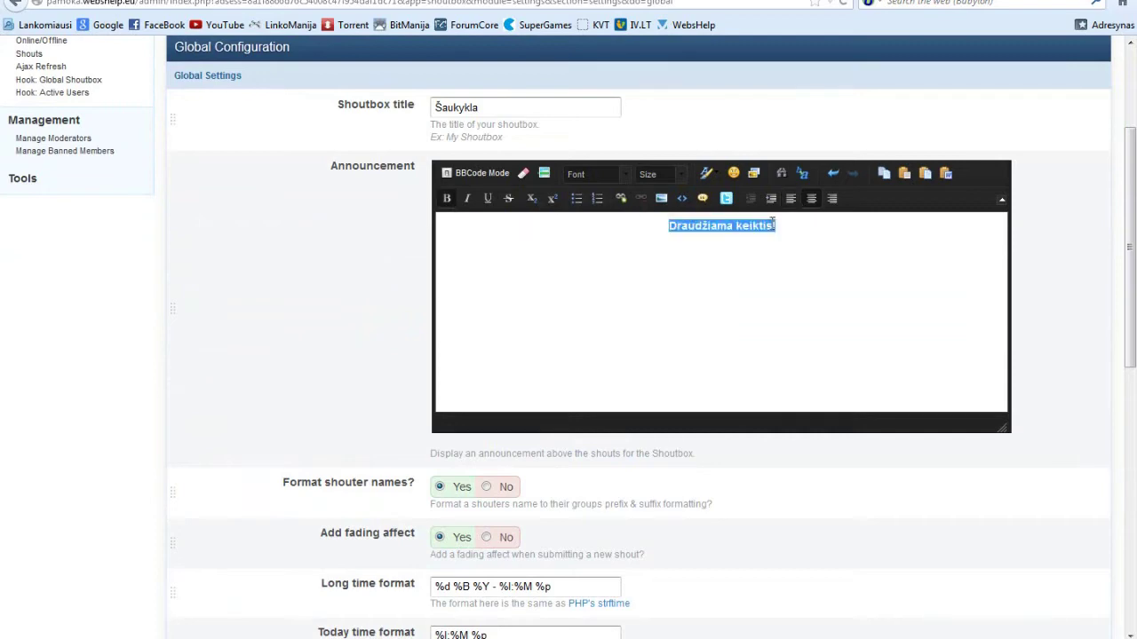
pyautogui.scroll(-6, 287, 272)
pyautogui.scroll(2, 257, 269)
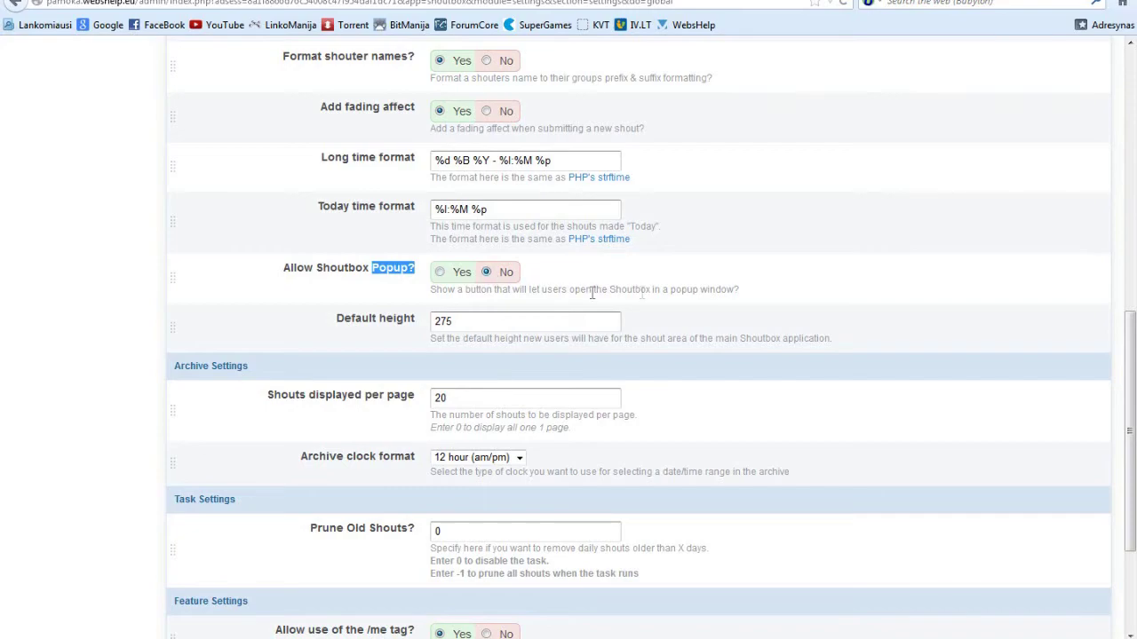
# Set the popup option to No, update the settings, and view the forum front page.
pyautogui.click(702, 293)
pyautogui.scroll(-3, 701, 293)
pyautogui.click(638, 555)
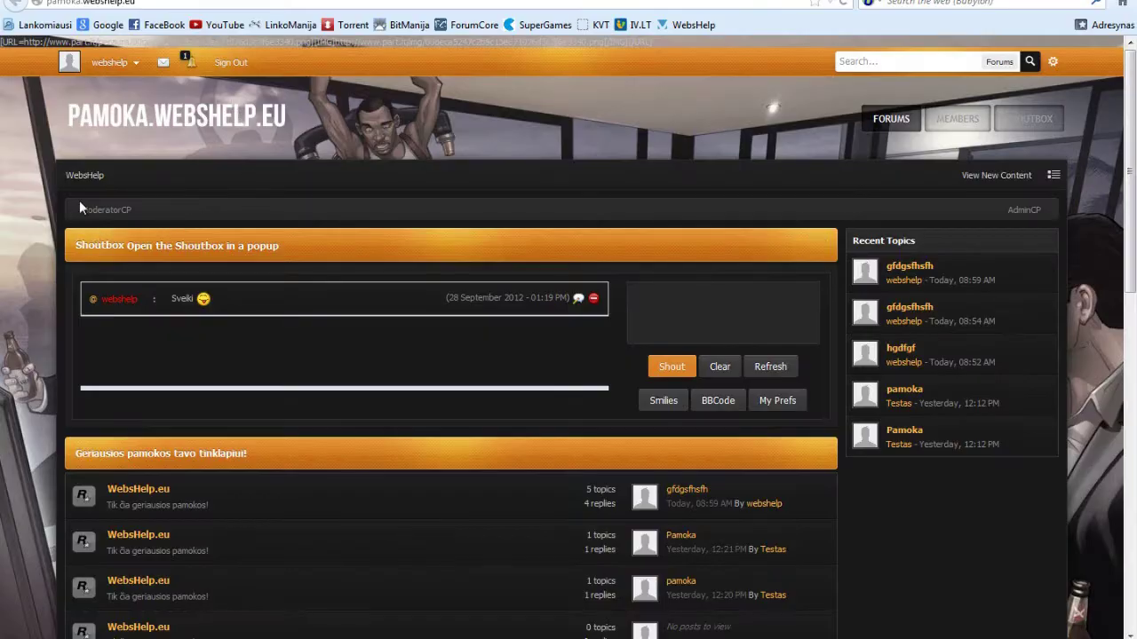
pyautogui.click(88, 176)
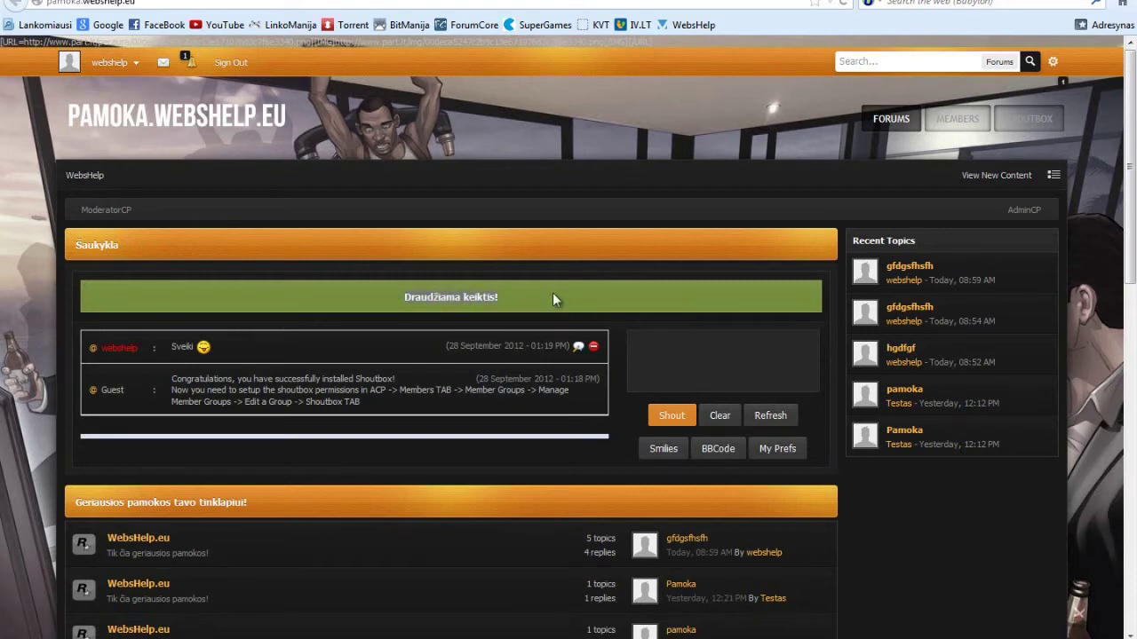
# Submit '/prune 0' in the shoutbox and accept the confirmation alert.
pyautogui.click(637, 353)
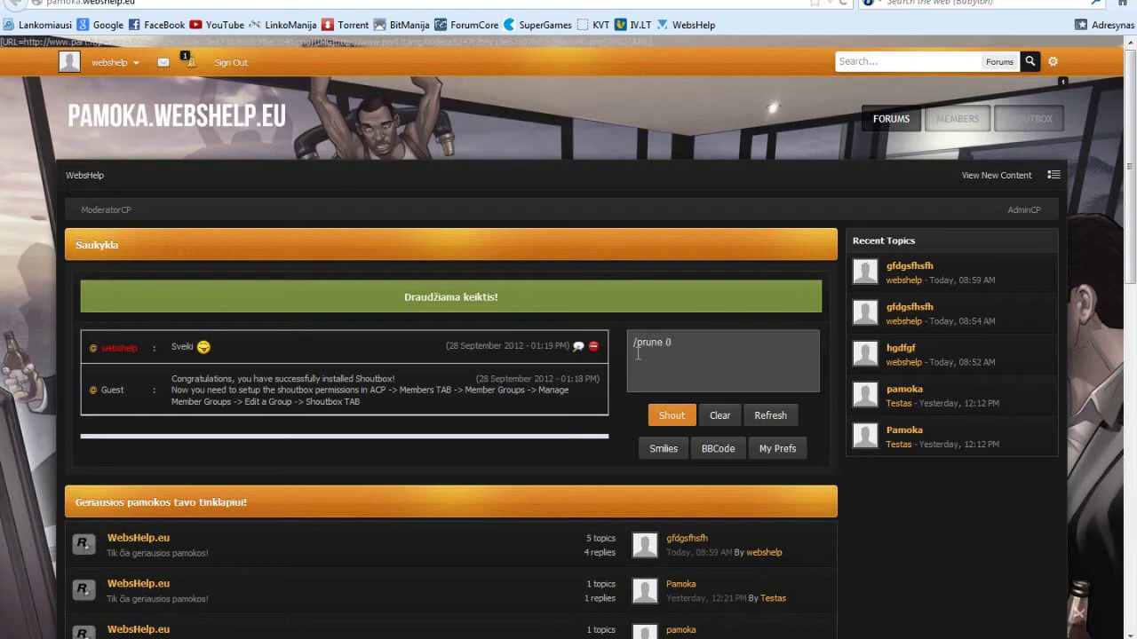
pyautogui.write('/prune 0')
pyautogui.press('Return')
pyautogui.click(622, 287)
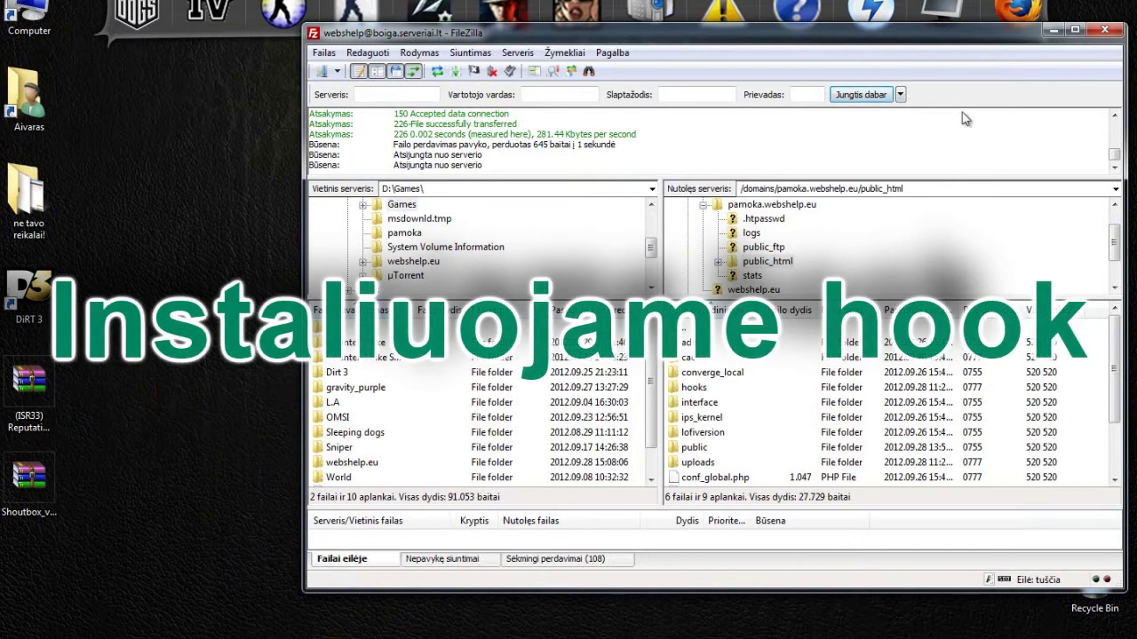
# Close FileZilla and extract the Show Reputation in User Info 3.1.0 hook XML to the desktop.
pyautogui.click(1104, 30)
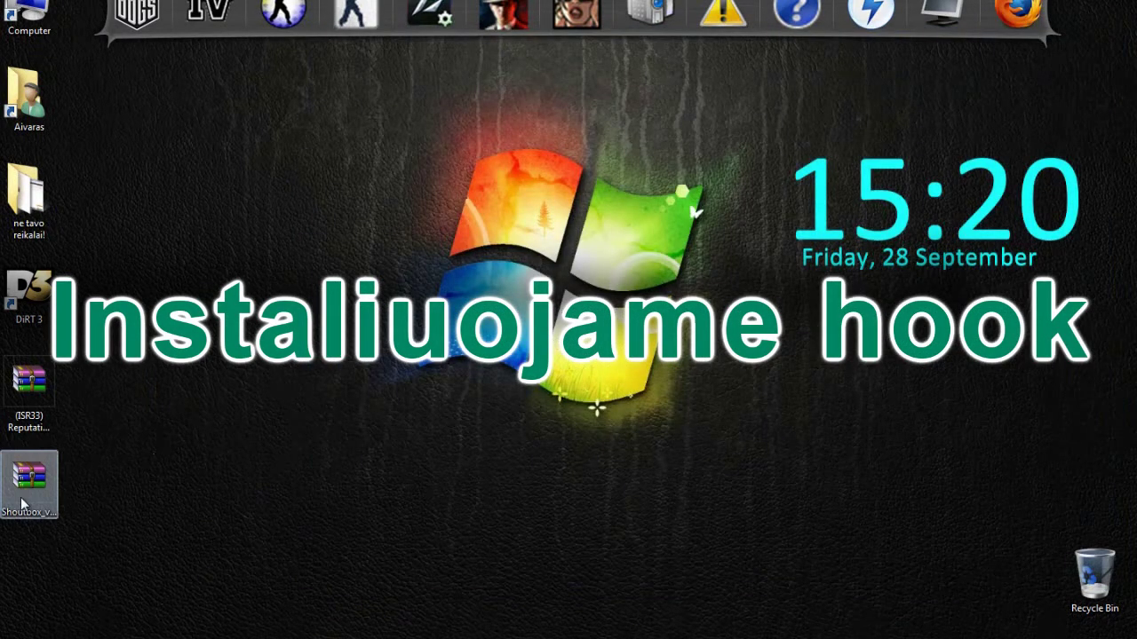
pyautogui.doubleClick(38, 397)
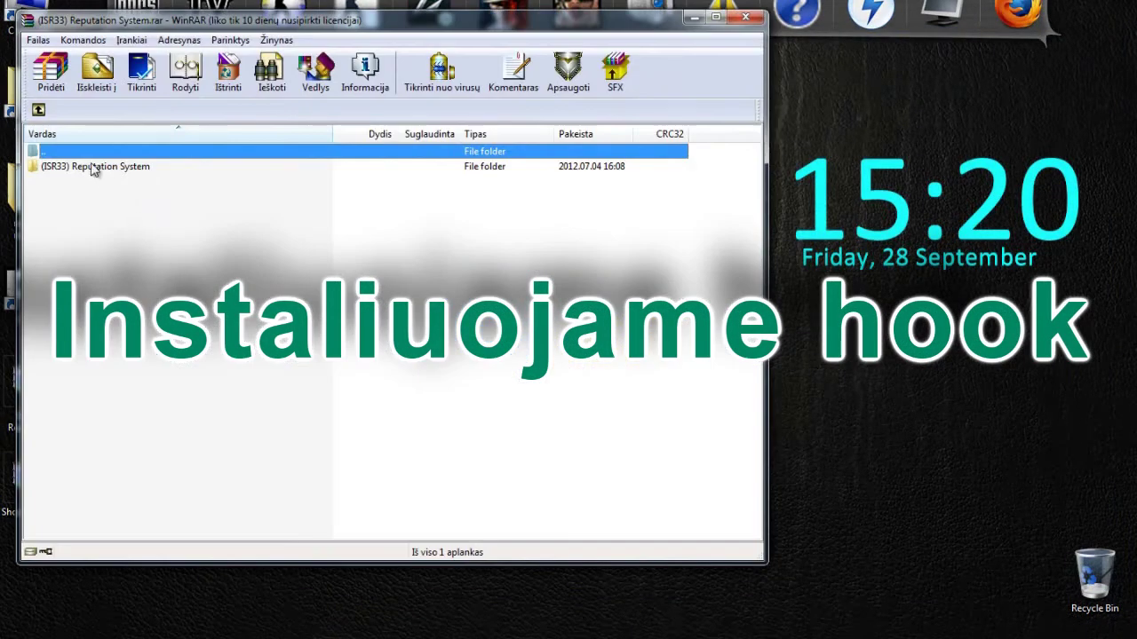
pyautogui.doubleClick(92, 170)
pyautogui.doubleClick(89, 172)
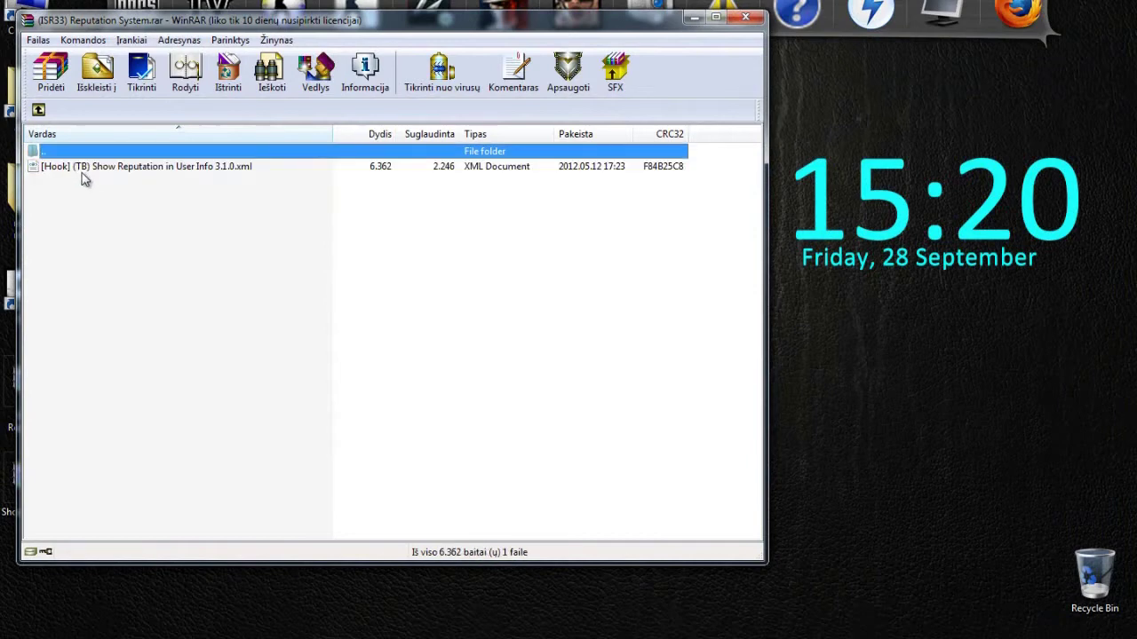
pyautogui.moveTo(87, 167); pyautogui.dragTo(344, 223)
pyautogui.moveTo(839, 428); pyautogui.dragTo(846, 423)
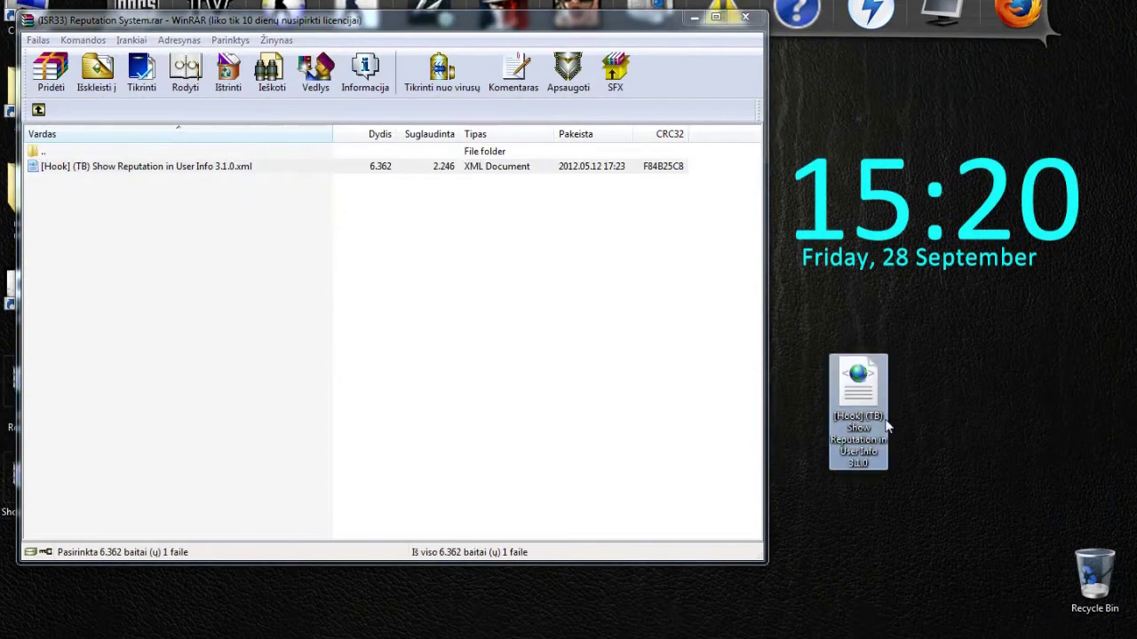
pyautogui.click(746, 18)
pyautogui.moveTo(858, 390); pyautogui.dragTo(40, 577)
pyautogui.hotkey('alt', 'Tab')
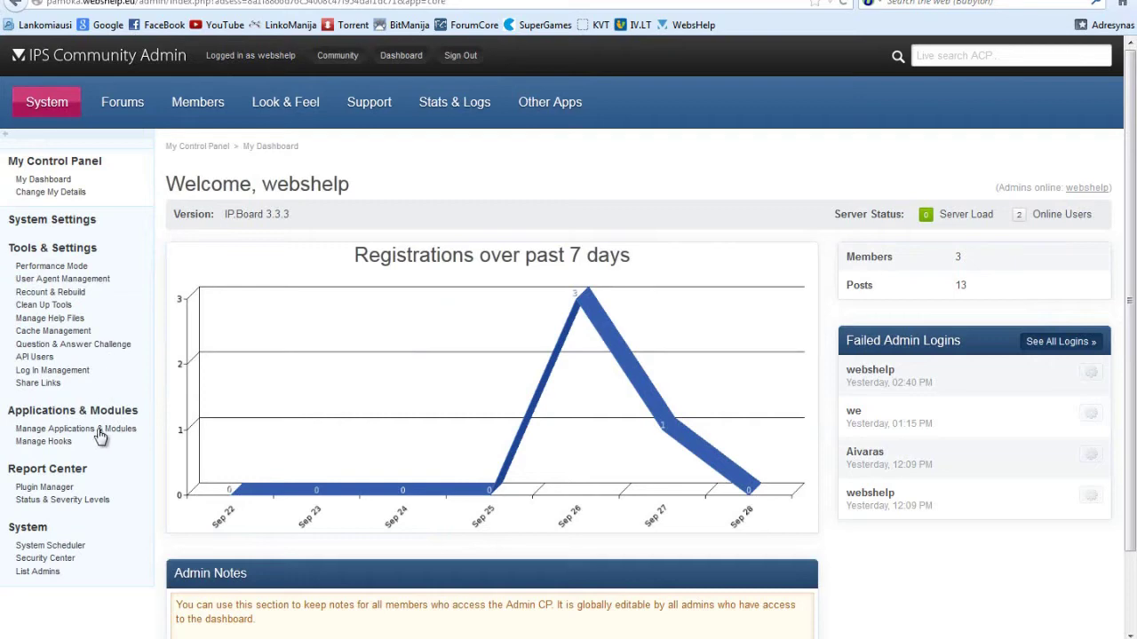
# Install the '(TB) Show Reputation in User Info' hook from its XML file on the Desktop.
pyautogui.click(99, 429)
pyautogui.click(56, 441)
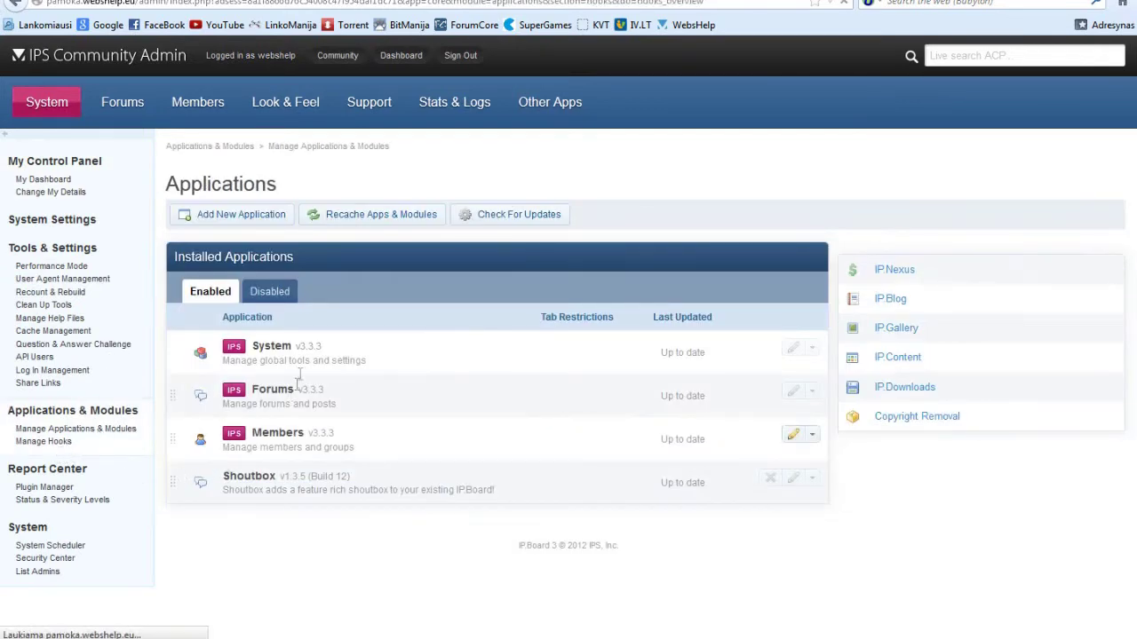
pyautogui.click(219, 226)
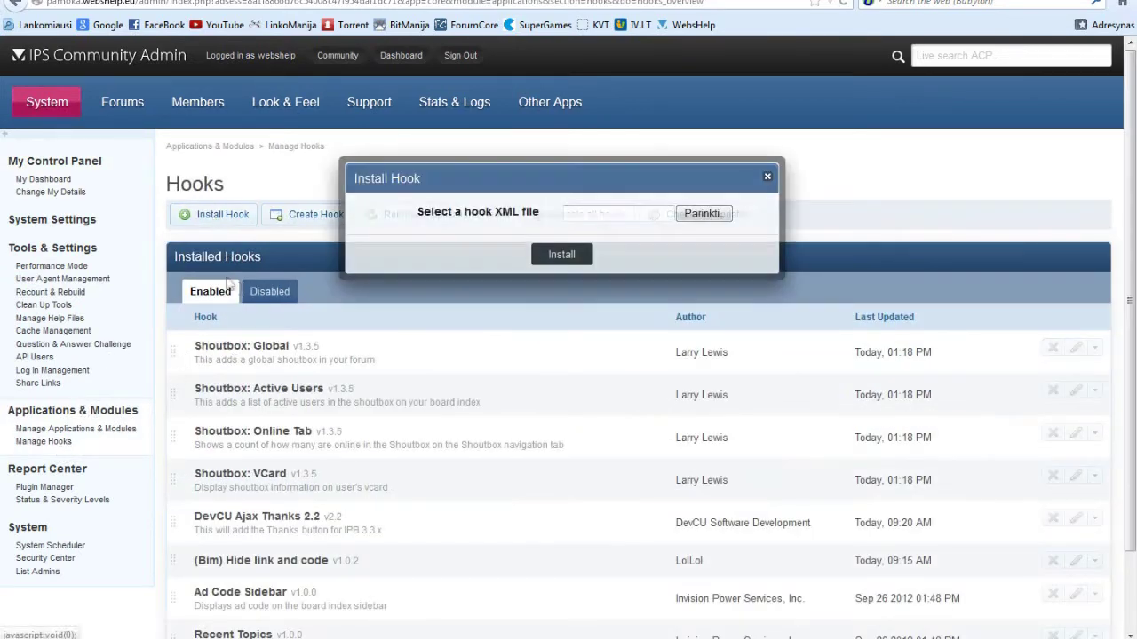
pyautogui.click(703, 213)
pyautogui.click(216, 319)
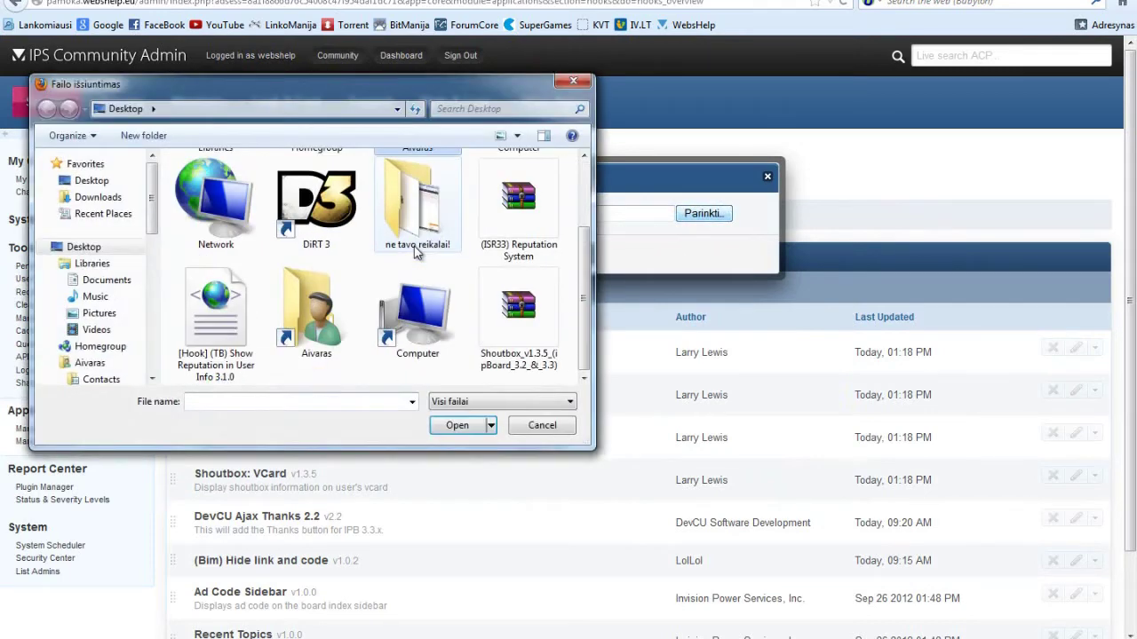
pyautogui.doubleClick(253, 336)
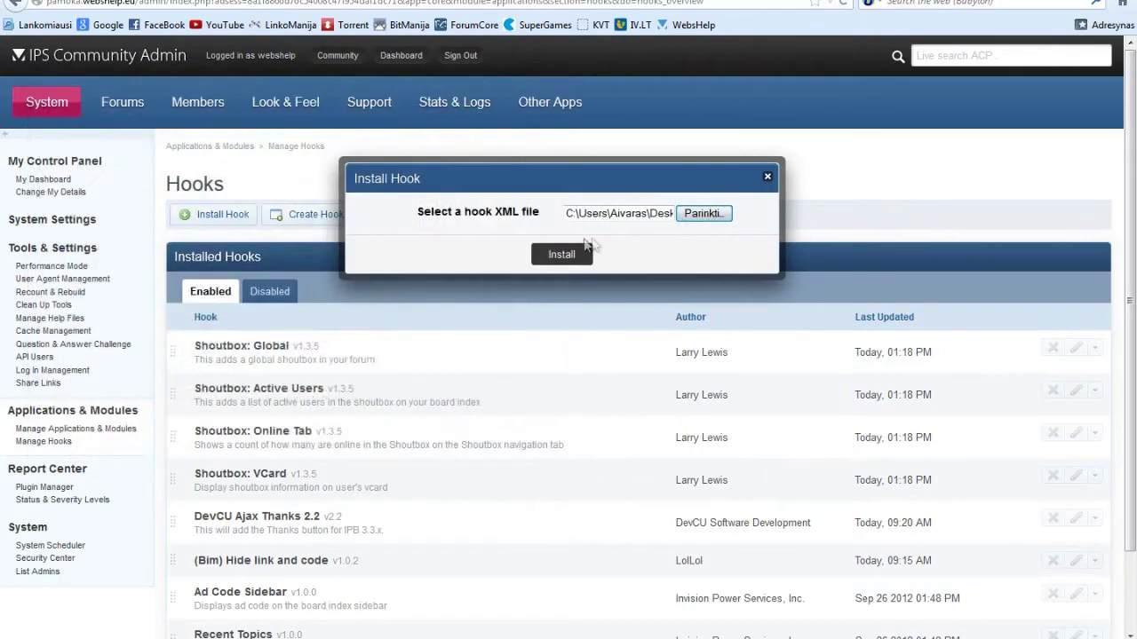
pyautogui.click(563, 257)
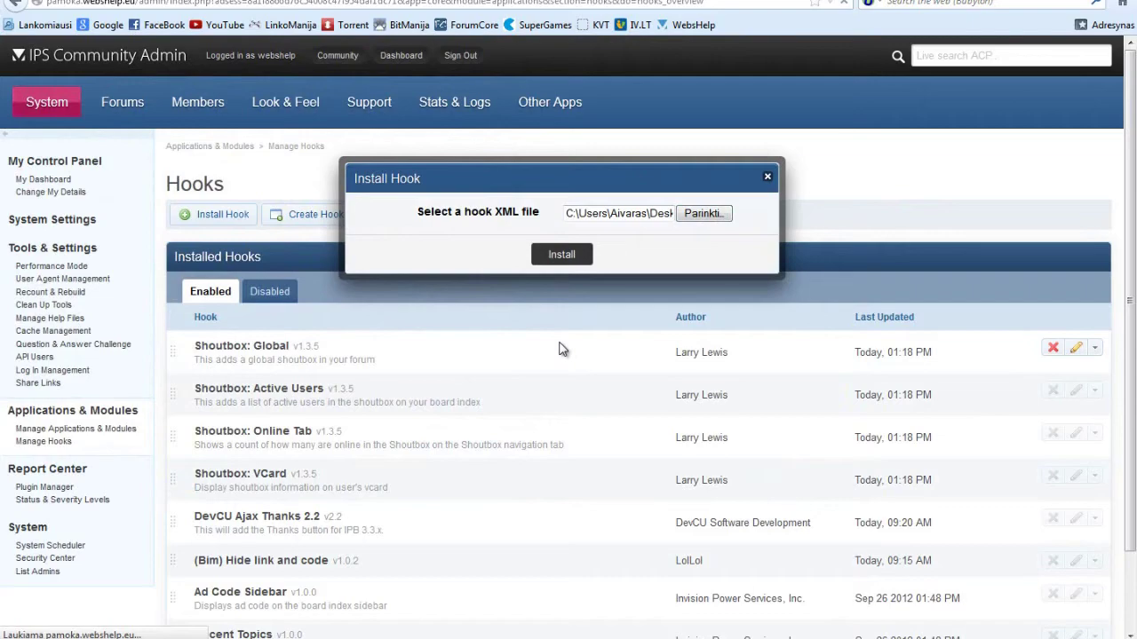
pyautogui.scroll(-5, 561, 355)
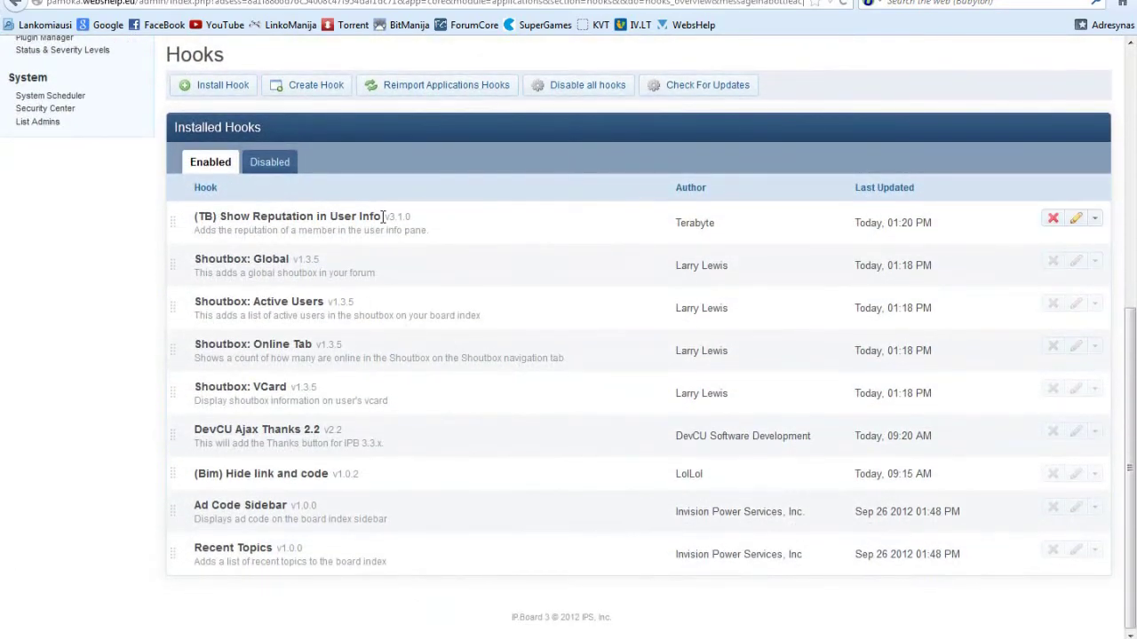
# Check the newly installed hook, then show the System Settings groups added by hooks.
pyautogui.moveTo(219, 216); pyautogui.dragTo(391, 217)
pyautogui.click(7, 261)
pyautogui.scroll(5, 7, 261)
pyautogui.click(62, 156)
pyautogui.click(199, 296)
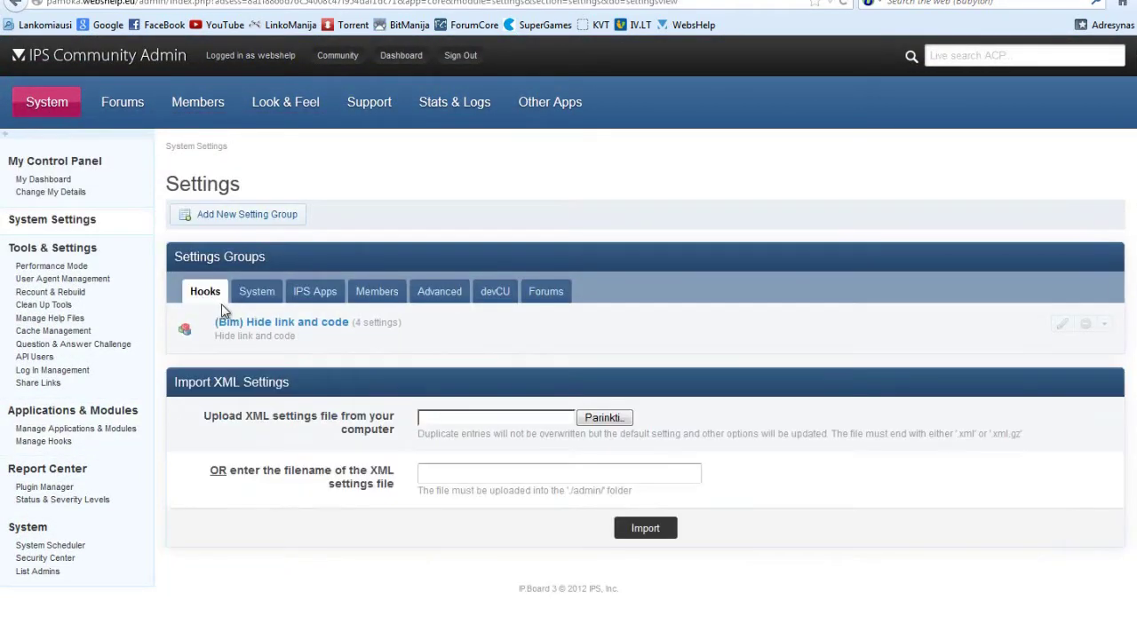
# View the forum front page and browse into the WebsHelp.eu forum's gfdgsfhsfh topic.
pyautogui.click(269, 322)
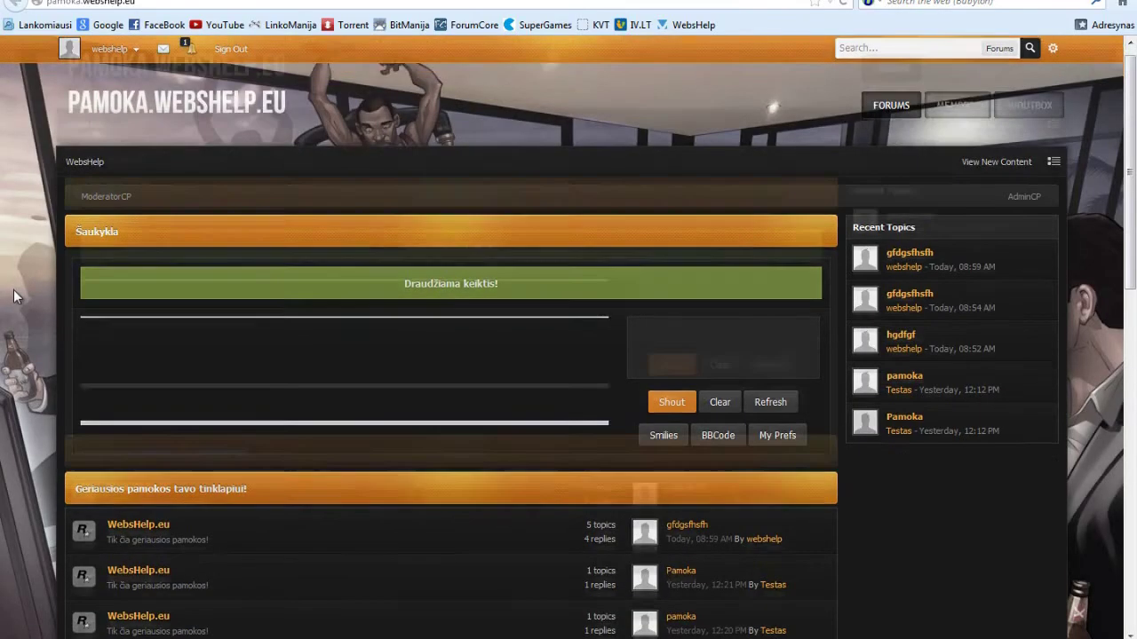
pyautogui.scroll(-4, 14, 288)
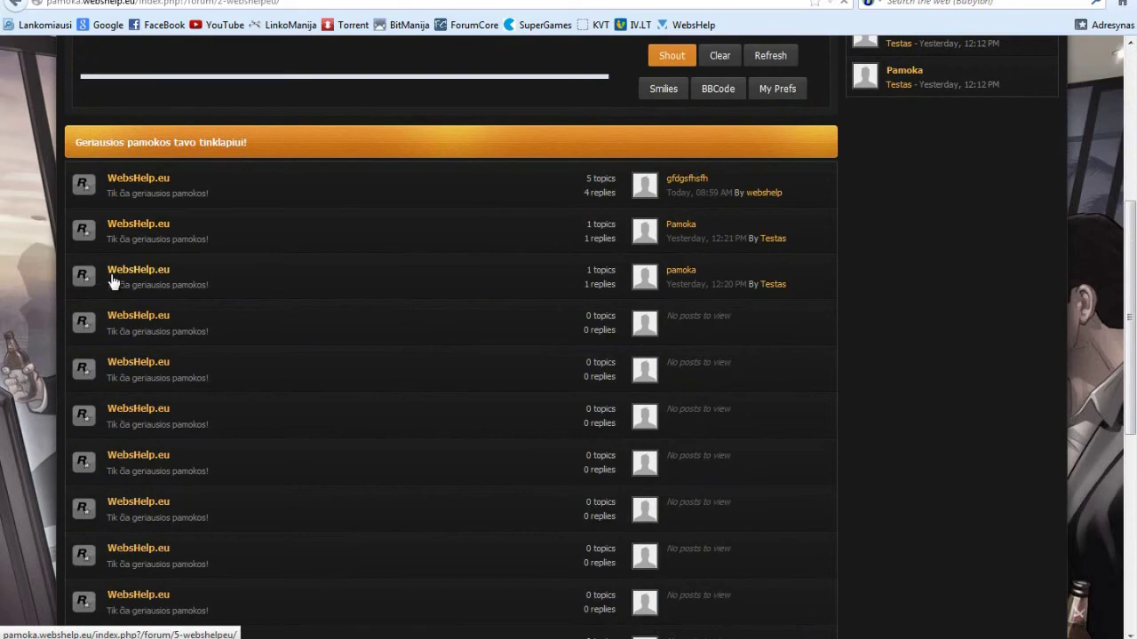
pyautogui.click(113, 280)
pyautogui.scroll(-2, 136, 290)
pyautogui.click(111, 257)
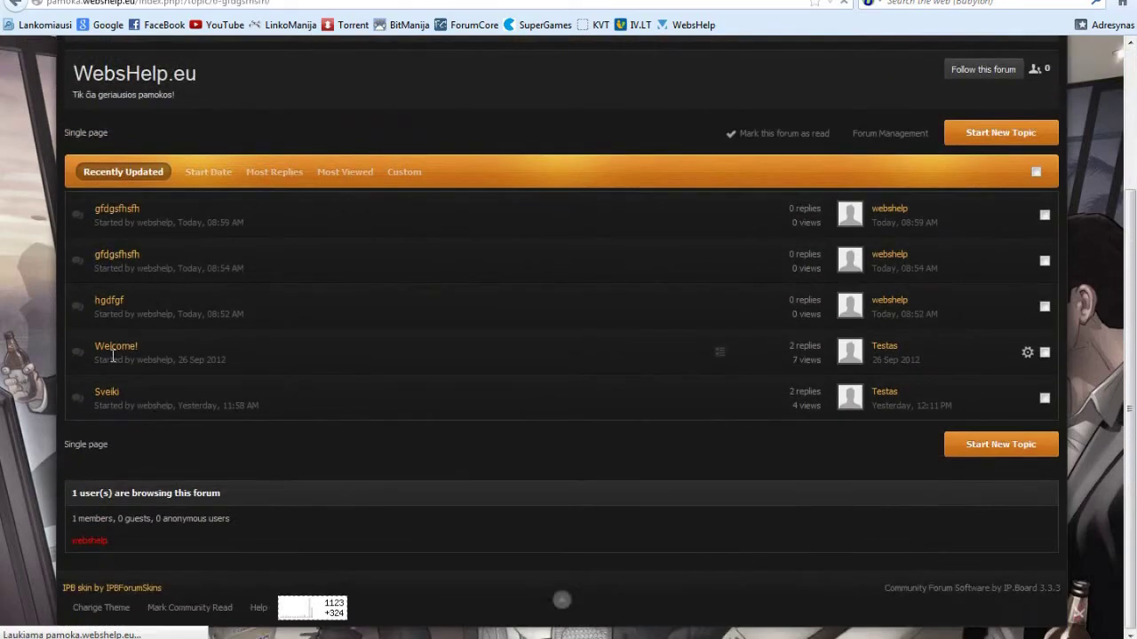
pyautogui.scroll(-2, 251, 372)
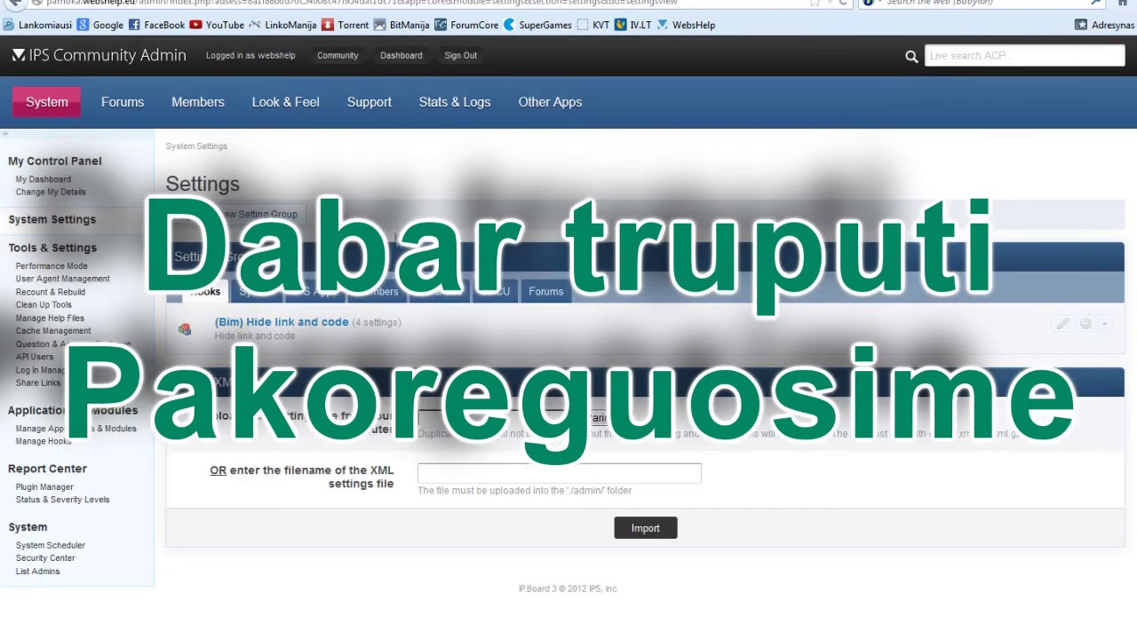
# Retitle the 0-point Neutral reputation level to 'neutrali' in Member Reputation.
pyautogui.click(188, 102)
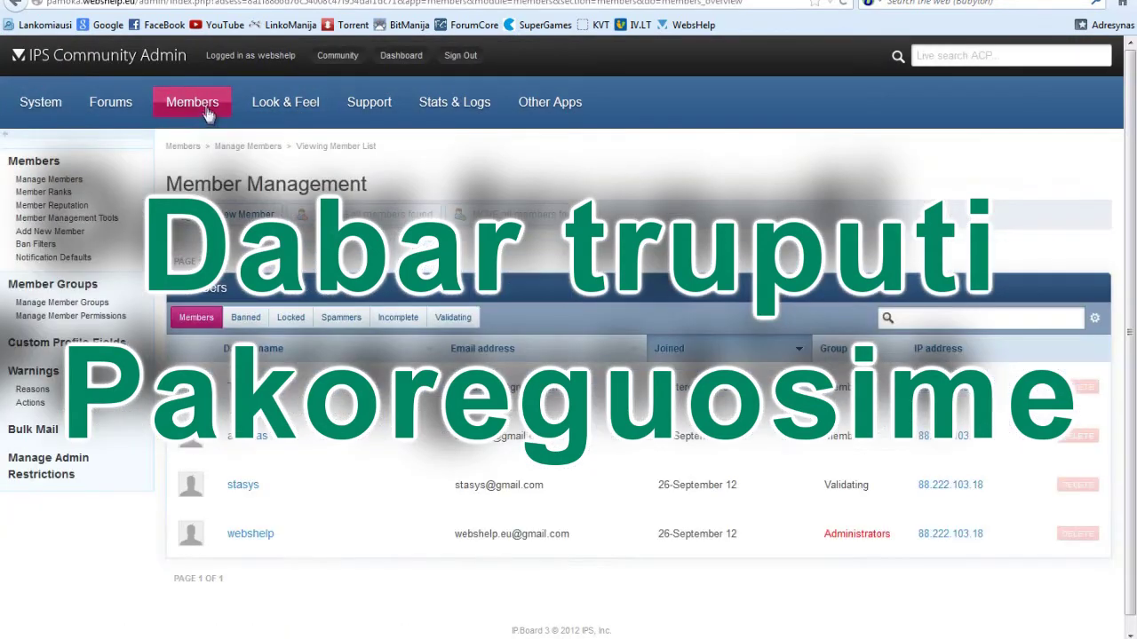
pyautogui.moveTo(205, 131)
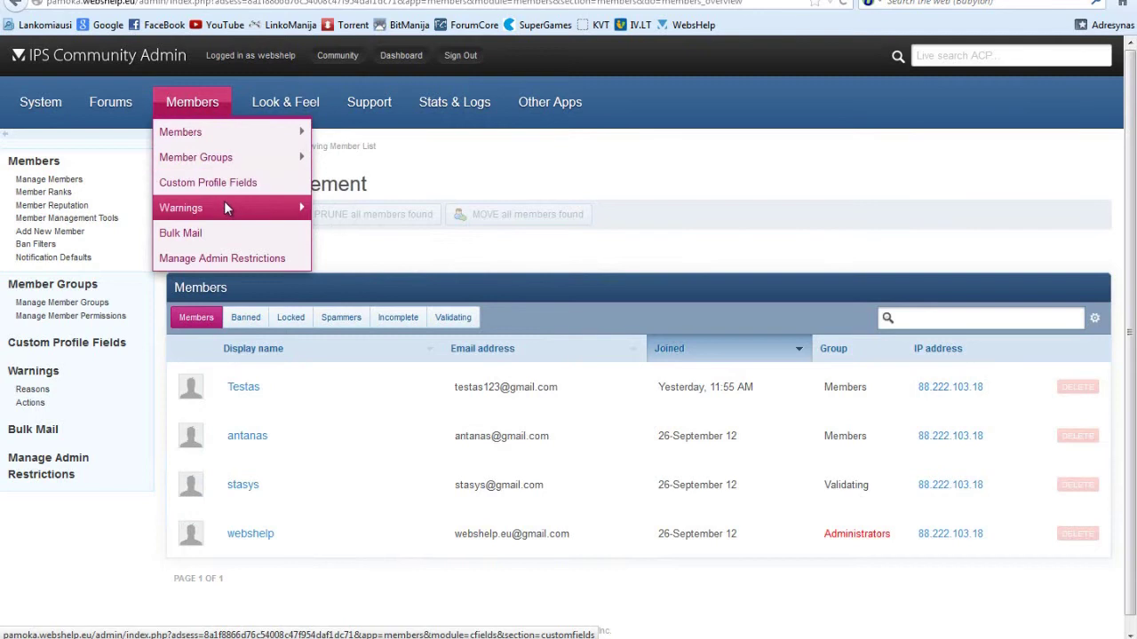
pyautogui.moveTo(253, 138)
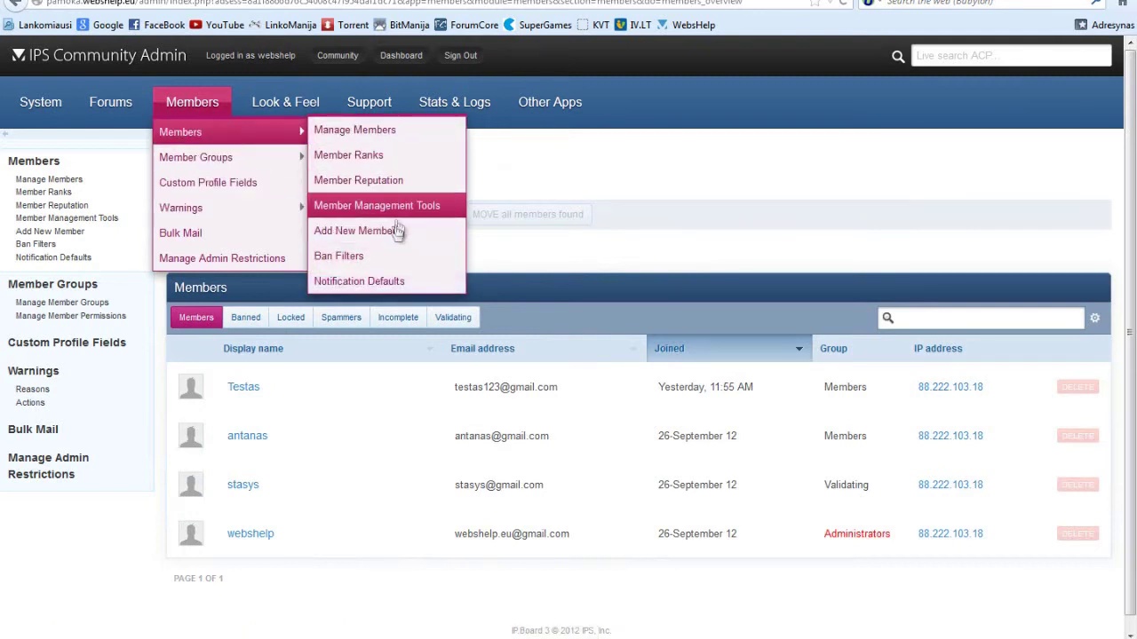
pyautogui.click(361, 182)
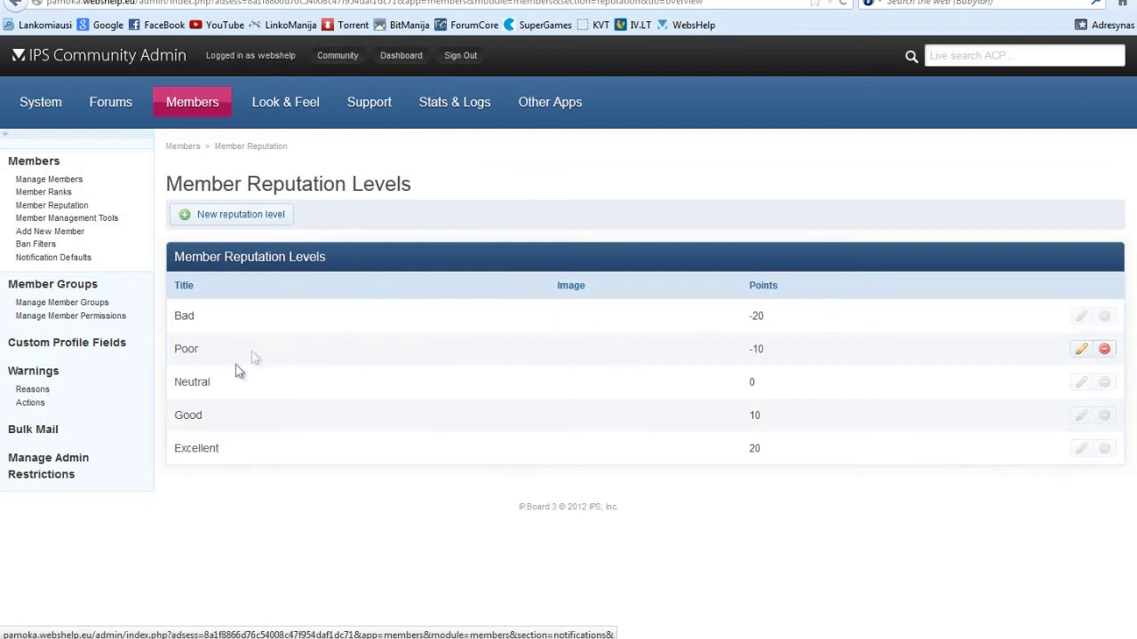
pyautogui.click(1079, 384)
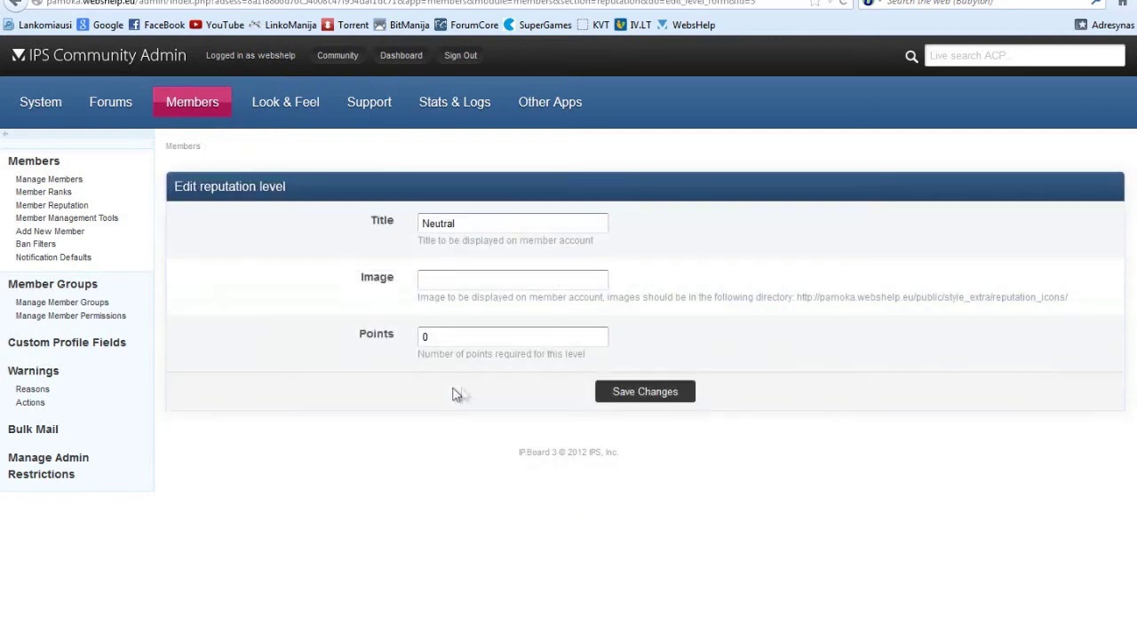
pyautogui.moveTo(472, 224); pyautogui.dragTo(300, 222)
pyautogui.write('Normali')
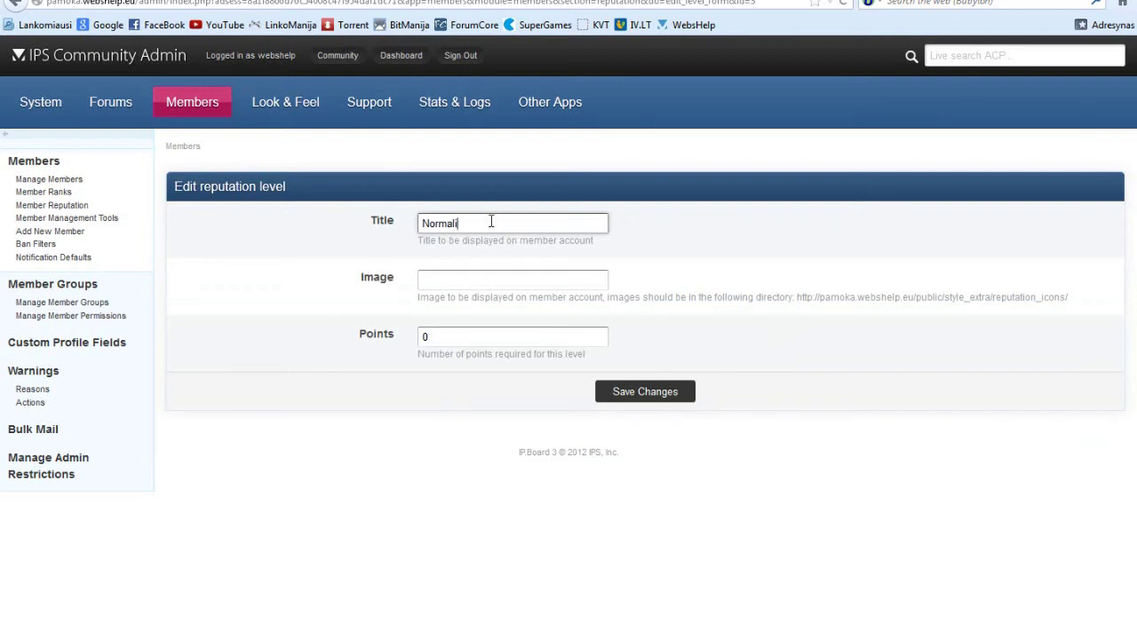
pyautogui.write('neutral')
pyautogui.click(648, 393)
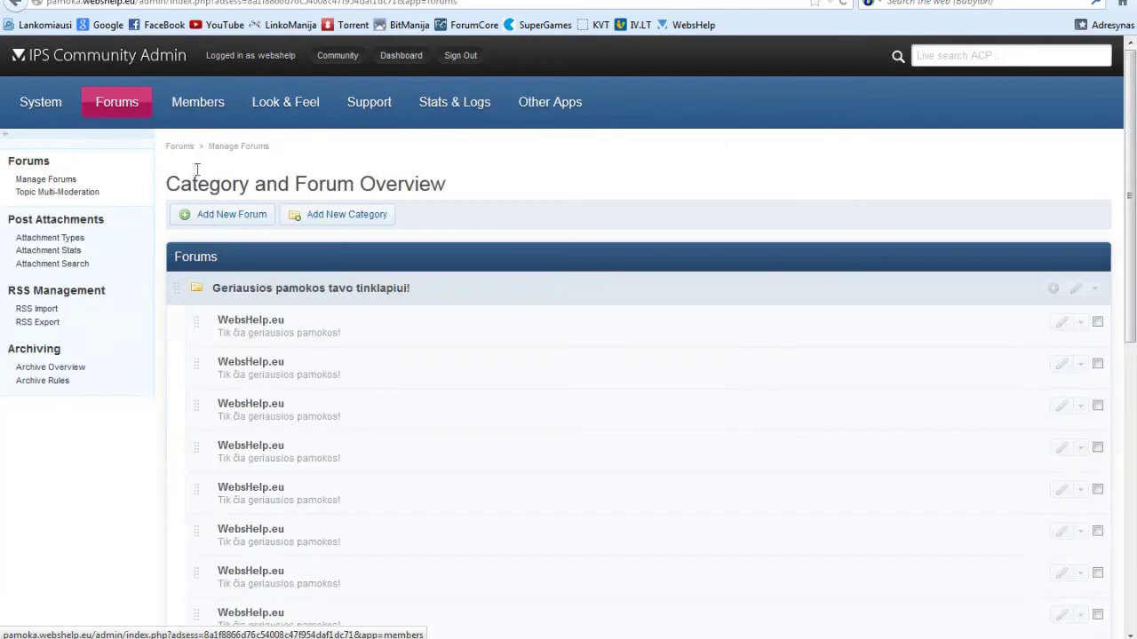
# Set the administrator's Reputation Points to 19853, save, and reload the topic to check it.
pyautogui.click(190, 105)
pyautogui.scroll(-1, 197, 512)
pyautogui.click(253, 521)
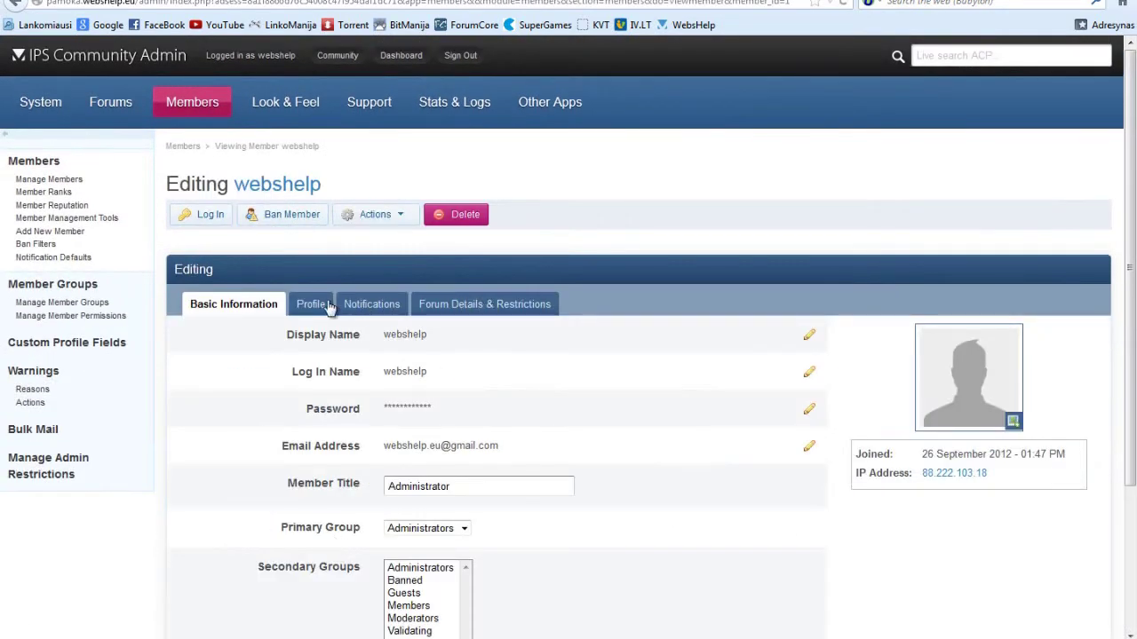
pyautogui.click(311, 304)
pyautogui.scroll(-5, 604, 376)
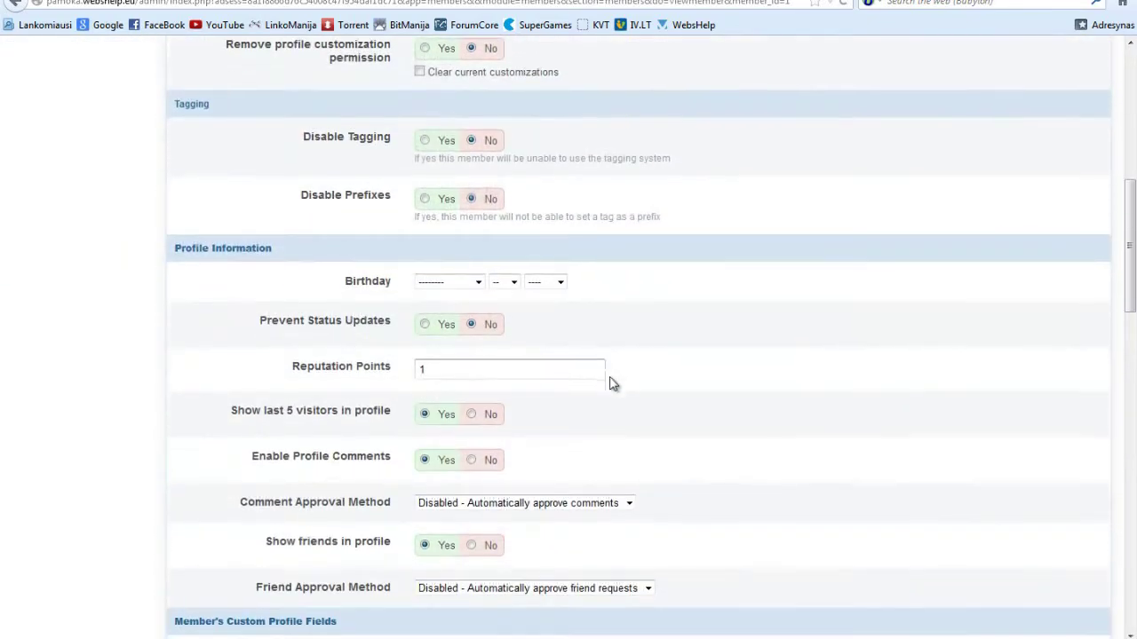
pyautogui.doubleClick(517, 373)
pyautogui.write('19853')
pyautogui.scroll(-3, 266, 331)
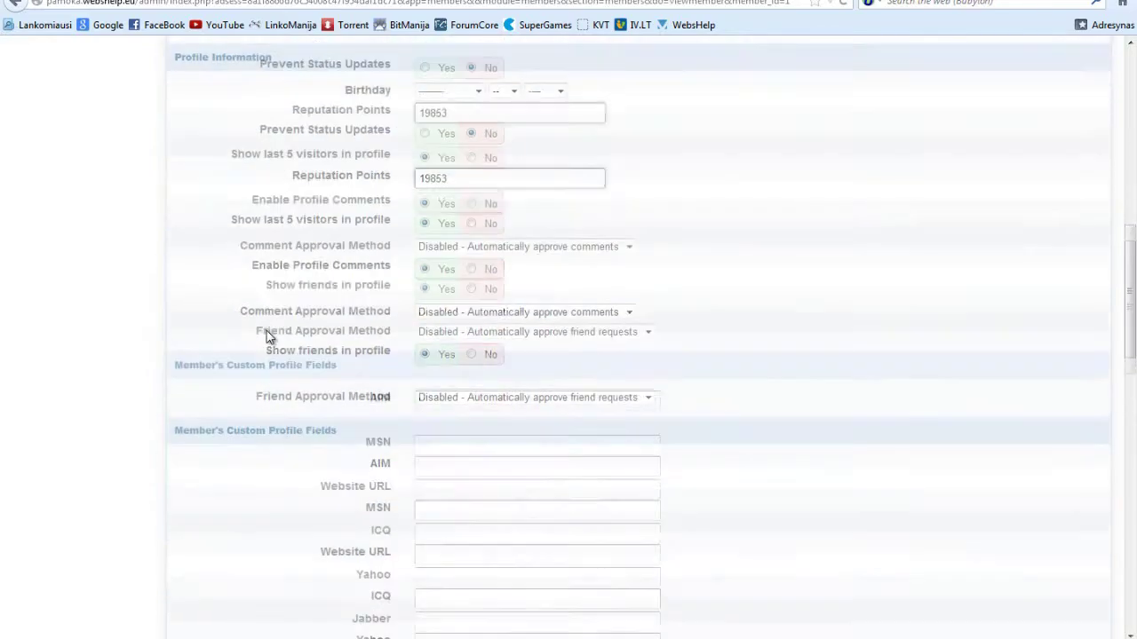
pyautogui.scroll(-12, 609, 444)
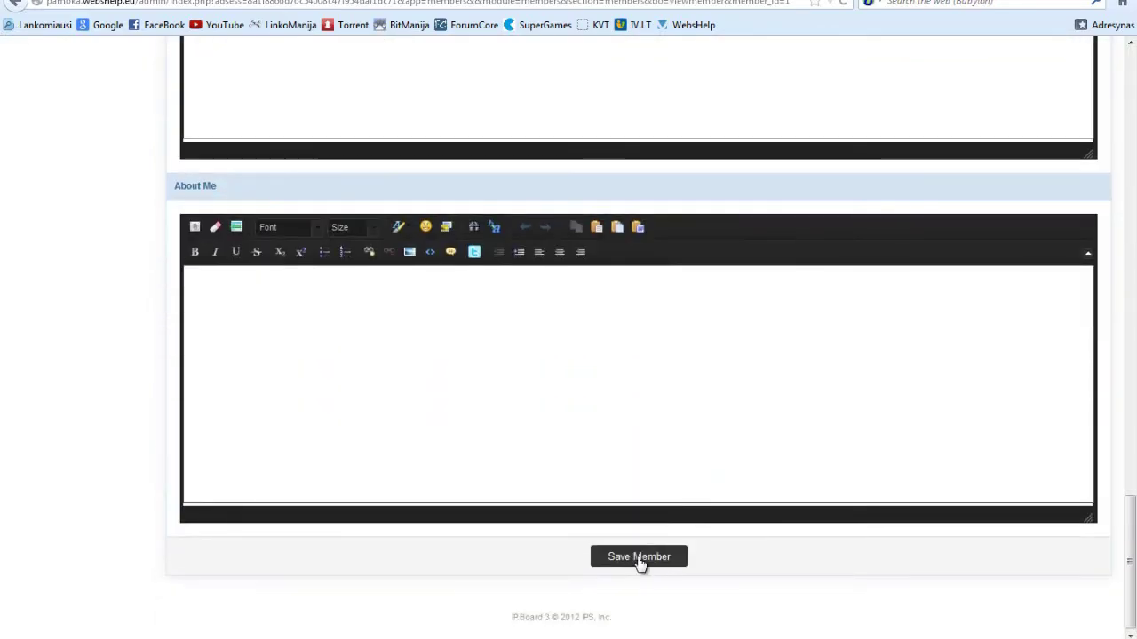
pyautogui.click(638, 557)
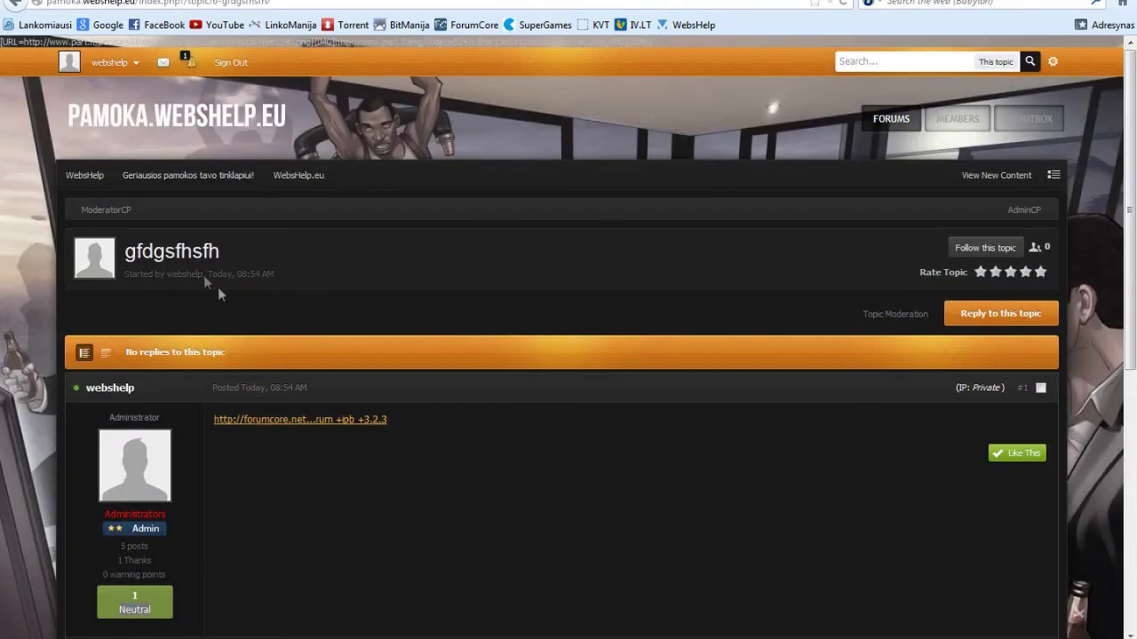
pyautogui.press('F5')
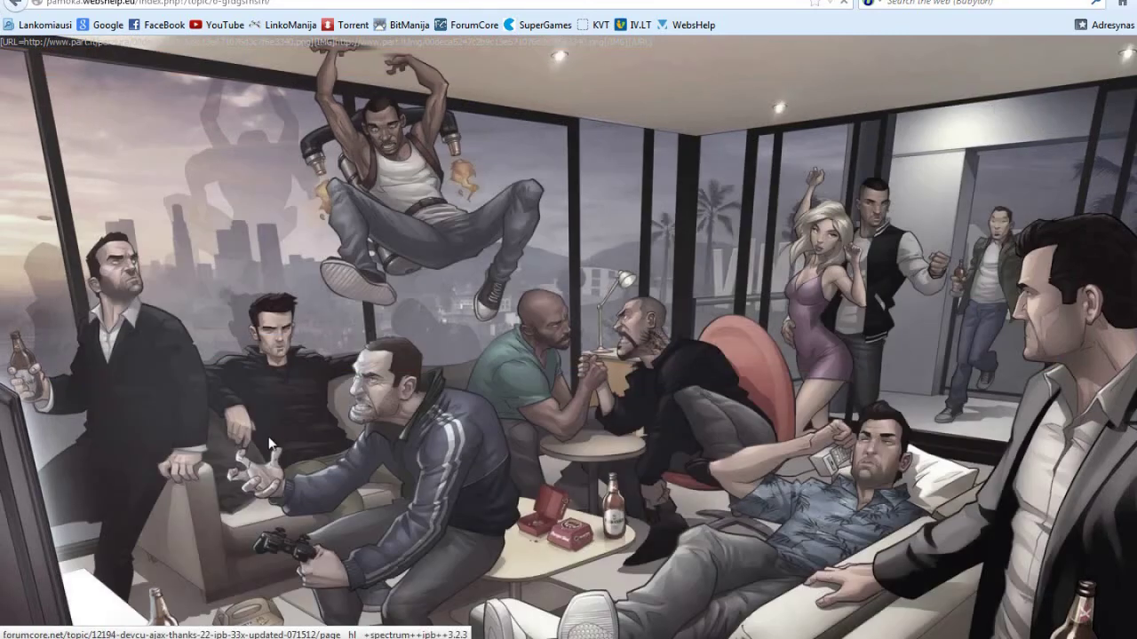
pyautogui.scroll(-3, 308, 462)
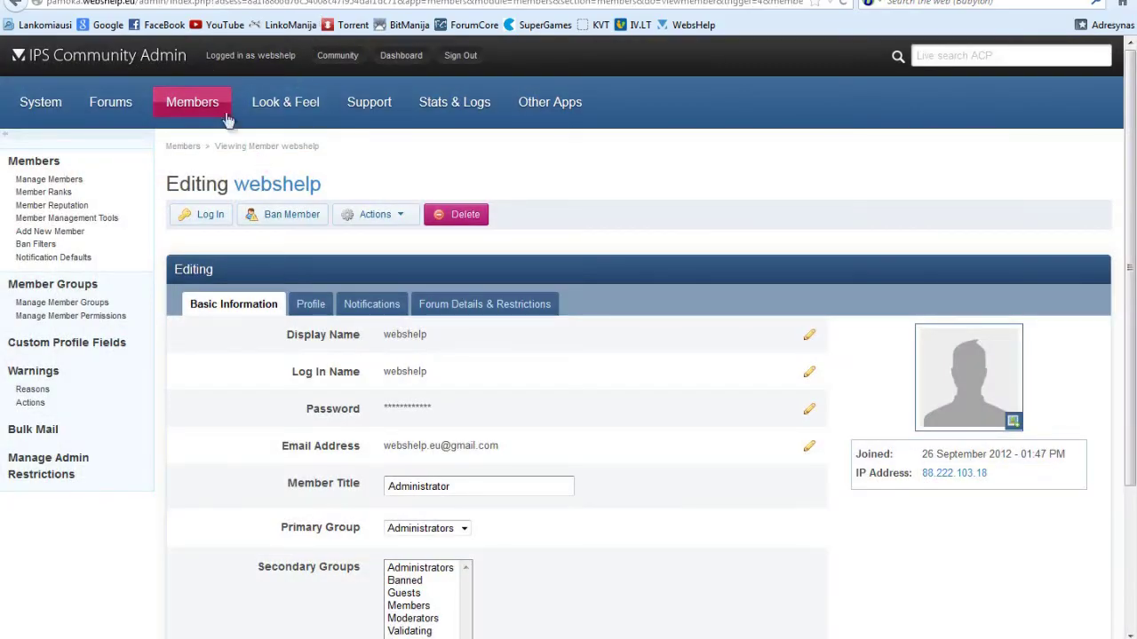
# Retitle the 20-point Excellent reputation level to 'Puiki' and reload the topic page.
pyautogui.moveTo(213, 102)
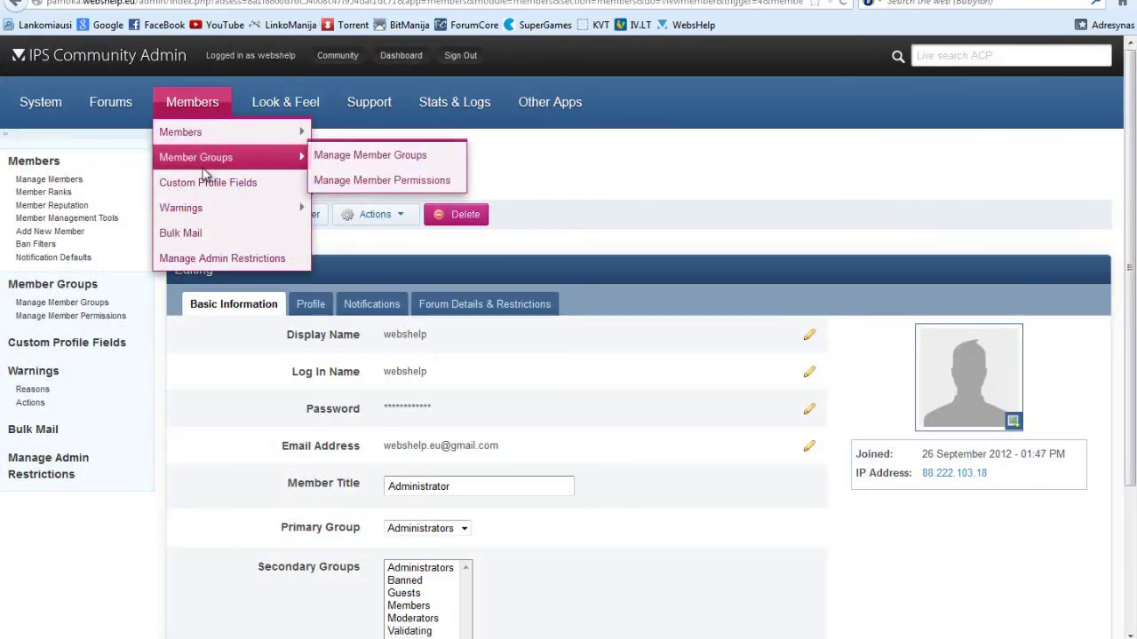
pyautogui.moveTo(215, 142)
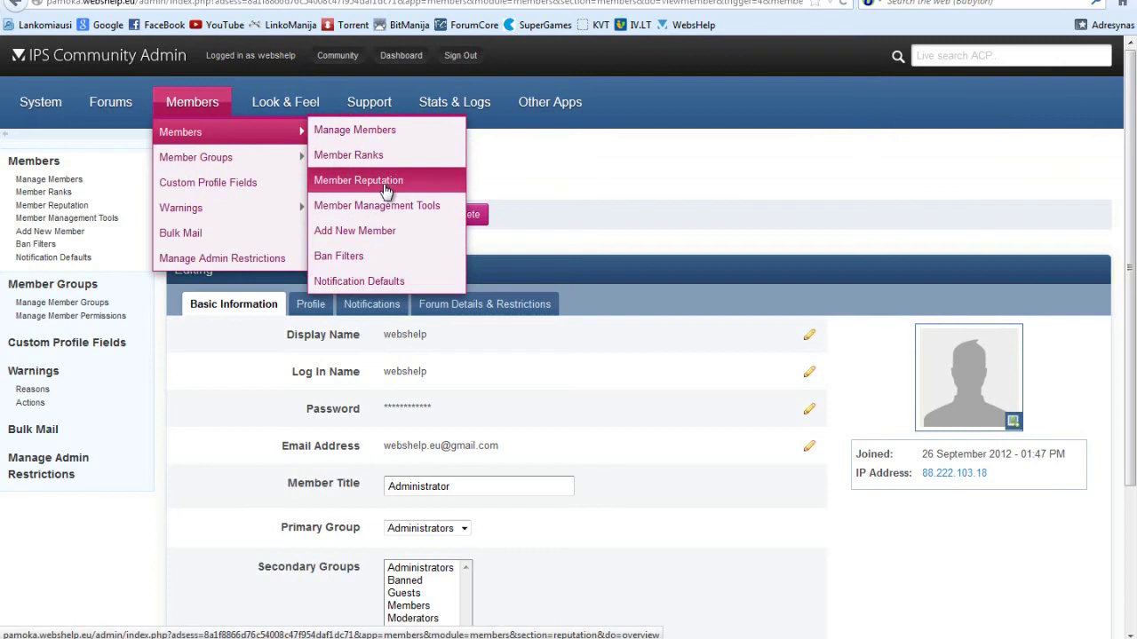
pyautogui.click(354, 182)
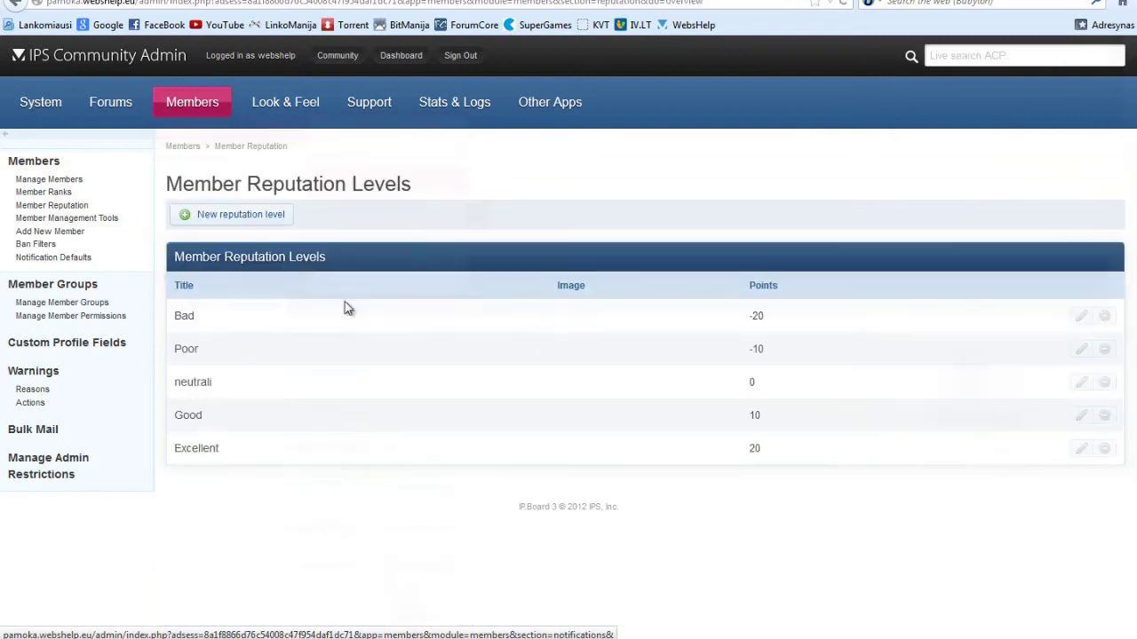
pyautogui.click(1081, 447)
pyautogui.moveTo(519, 222); pyautogui.dragTo(251, 229)
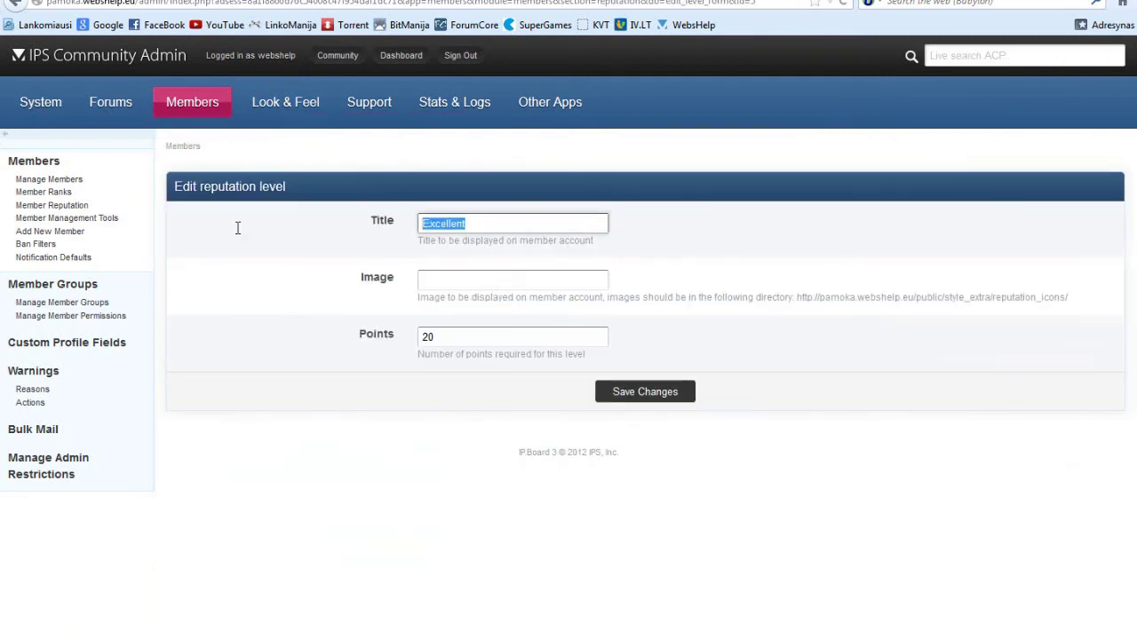
pyautogui.write('Puiki')
pyautogui.click(696, 401)
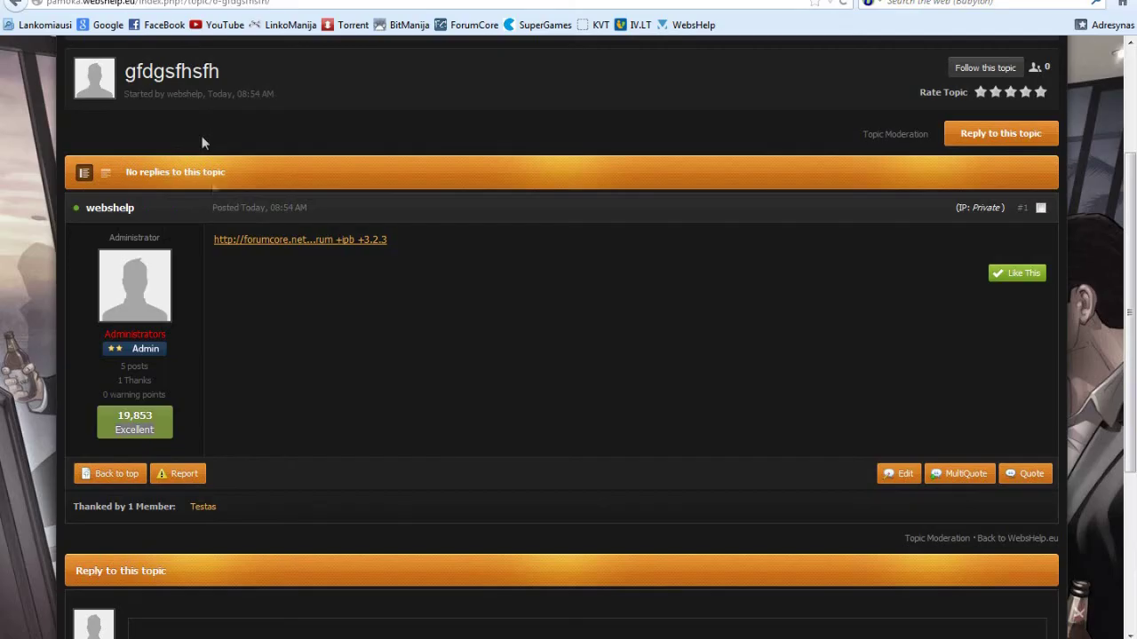
pyautogui.press('F5')
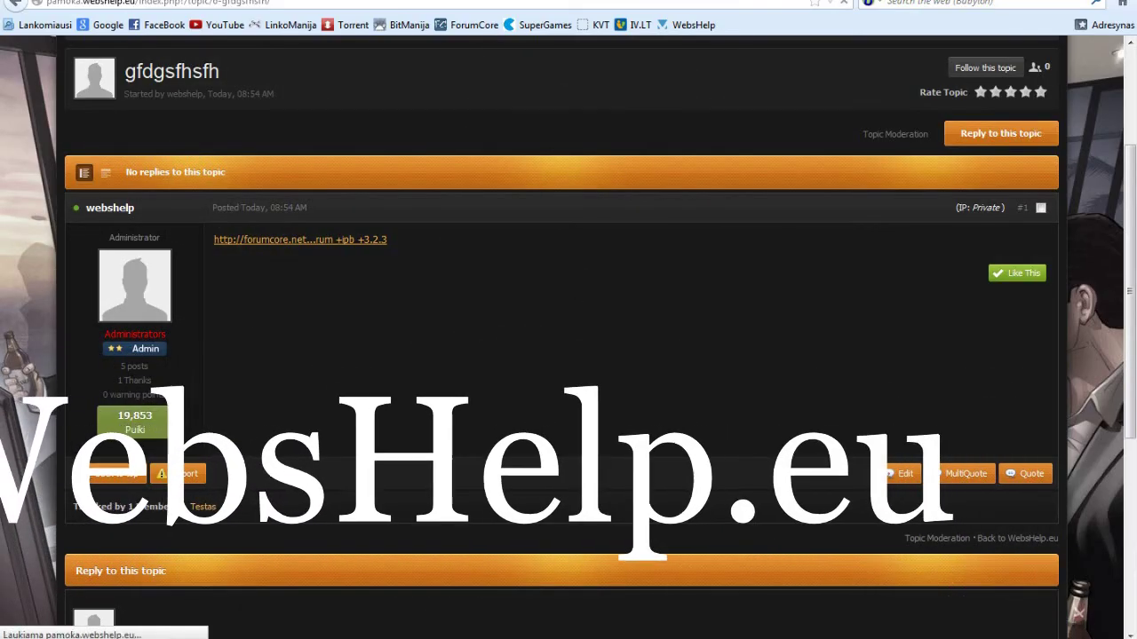